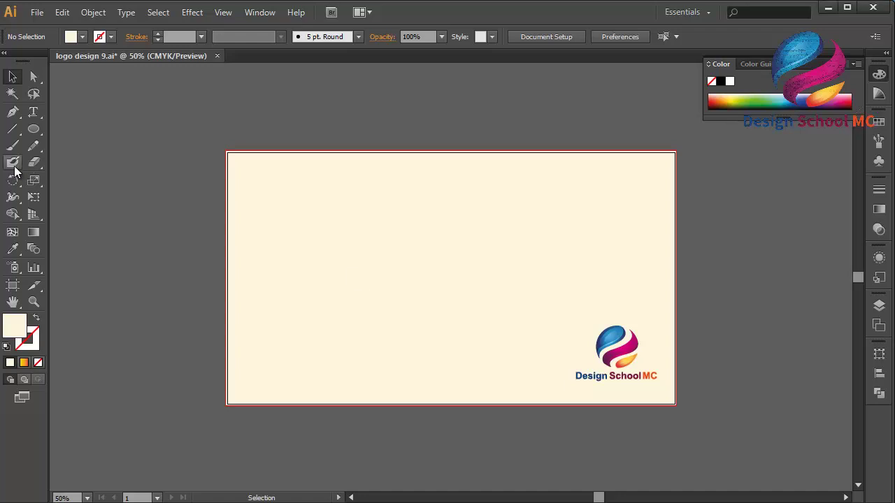
Create a 50-point star on the artboard with radius 1 of 45 px and radius 2 of 50 px
{"action": "left_click_drag", "start_coordinate": [34, 129], "coordinate": [65, 194]}
{"action": "left_click", "coordinate": [450, 294]}
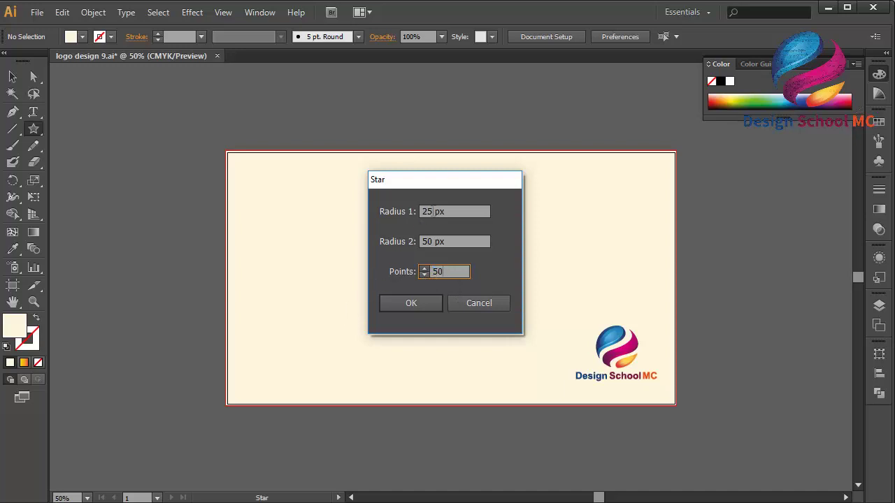
{"action": "left_click", "coordinate": [451, 210]}
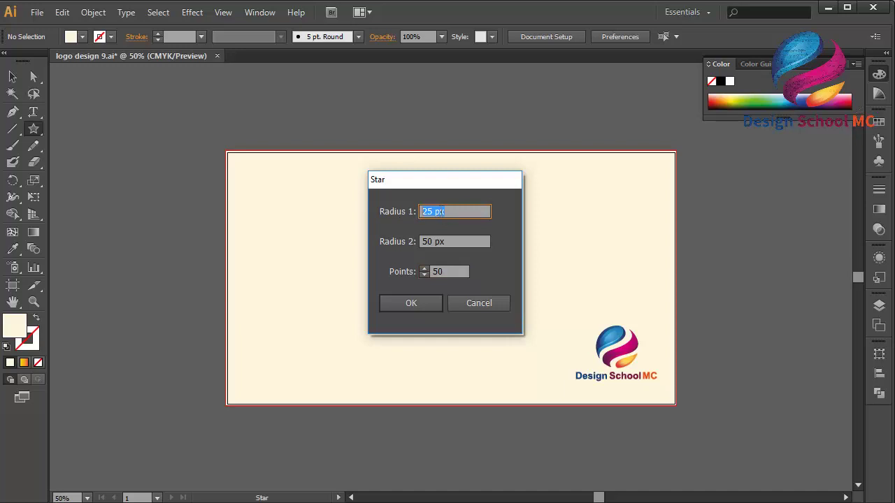
{"action": "type", "text": "45"}
{"action": "left_click", "coordinate": [431, 302]}
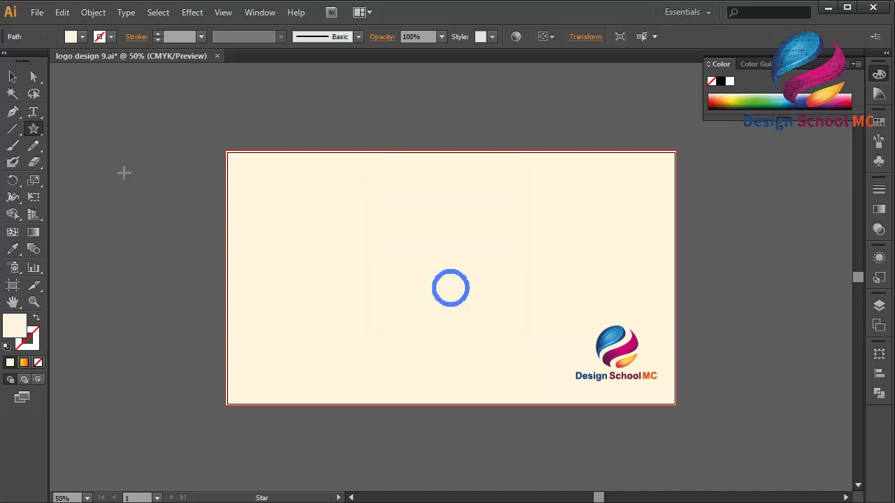
Fill the star with dark reddish brown, hex 662400
{"action": "double_click", "coordinate": [22, 328]}
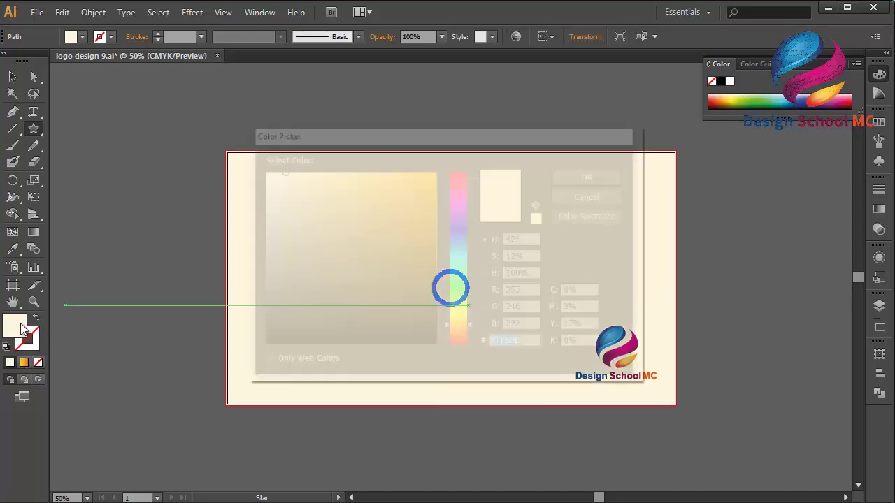
{"action": "left_click_drag", "start_coordinate": [397, 236], "coordinate": [420, 291]}
{"action": "left_click_drag", "start_coordinate": [456, 315], "coordinate": [460, 334]}
{"action": "mouse_move", "coordinate": [409, 287]}
{"action": "left_mouse_down"}
{"action": "mouse_move", "coordinate": [437, 275]}
{"action": "mouse_move", "coordinate": [440, 284]}
{"action": "left_mouse_up"}
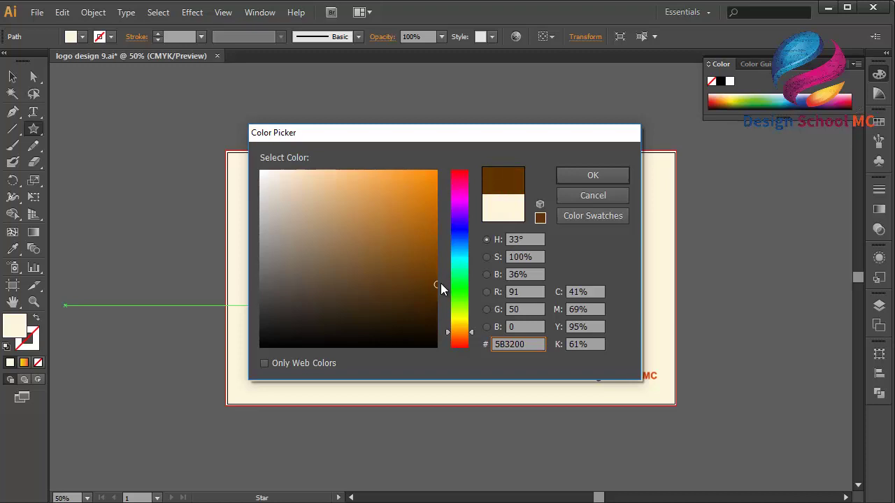
{"action": "left_click_drag", "start_coordinate": [470, 346], "coordinate": [463, 342]}
{"action": "left_click_drag", "start_coordinate": [429, 285], "coordinate": [444, 277]}
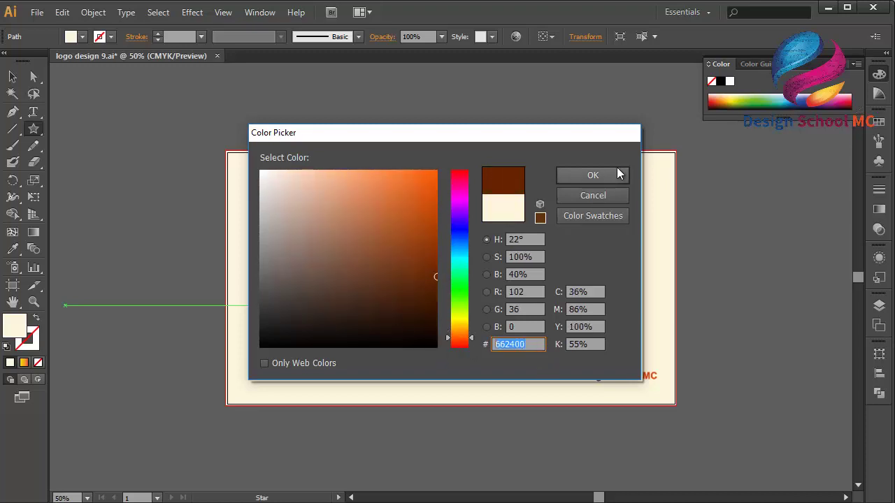
{"action": "left_click", "coordinate": [587, 175]}
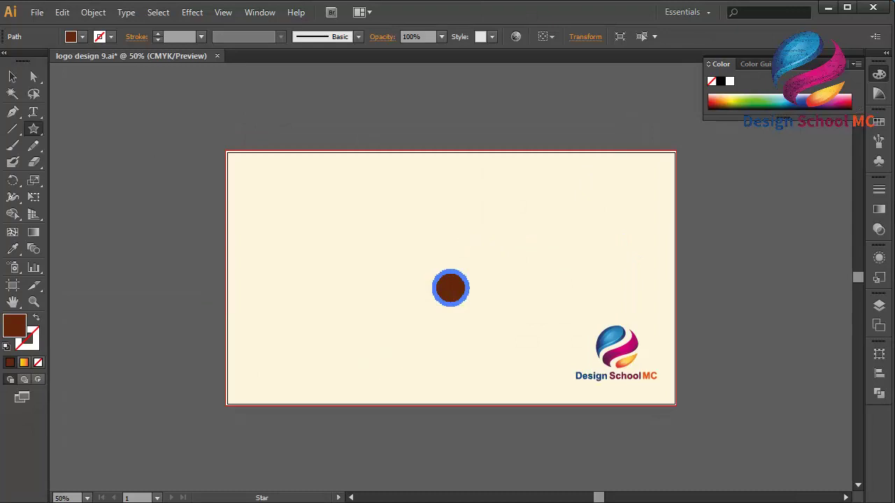
Enlarge the star proportionally to about two thirds of the artboard's height and place it near the artboard's centre
{"action": "left_click", "coordinate": [12, 76]}
{"action": "left_click_drag", "start_coordinate": [450, 268], "coordinate": [455, 138]}
{"action": "left_click_drag", "start_coordinate": [459, 221], "coordinate": [451, 266]}
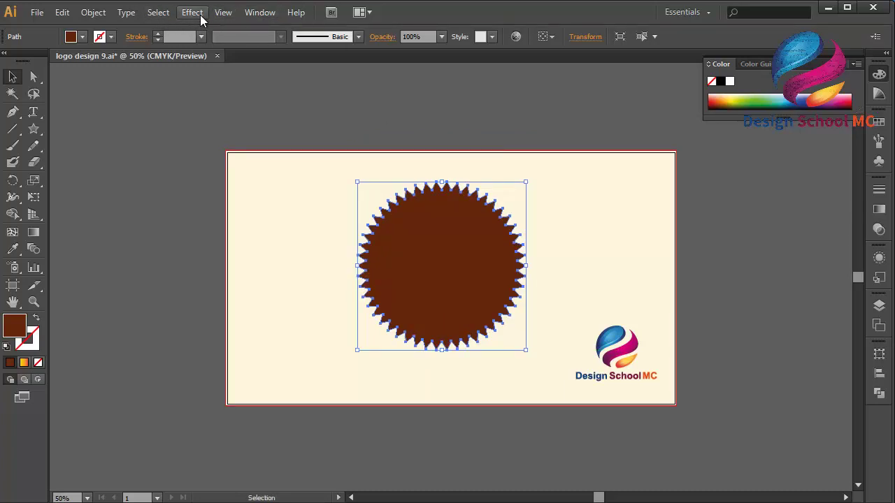
Apply the Round Corners effect to the star with a radius of 15 px
{"action": "left_click", "coordinate": [197, 16]}
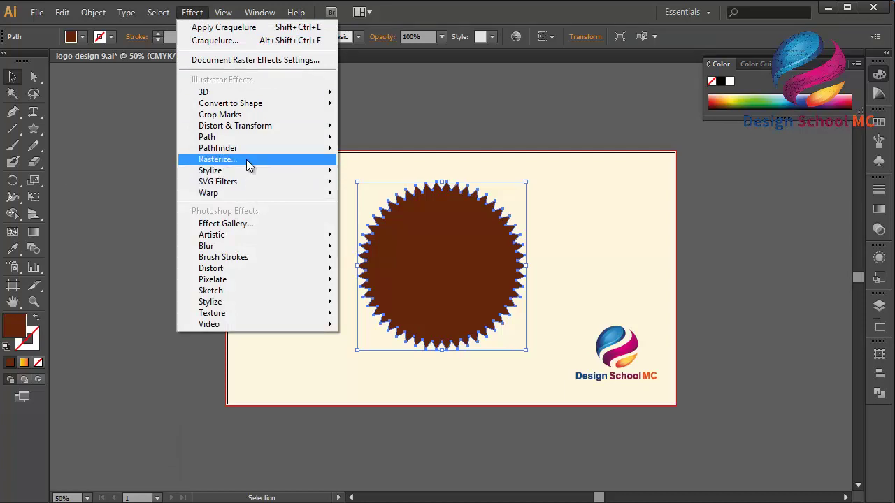
{"action": "mouse_move", "coordinate": [246, 171]}
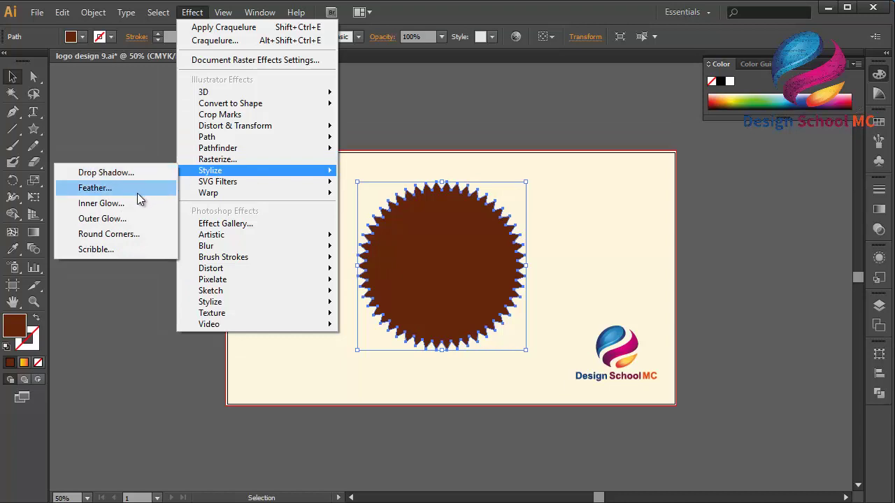
{"action": "left_click", "coordinate": [138, 234]}
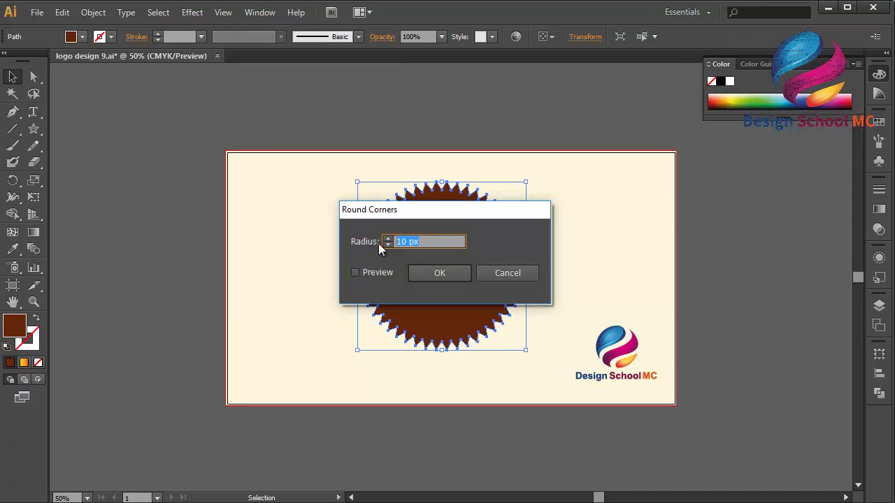
{"action": "type", "text": "15"}
{"action": "left_click", "coordinate": [449, 271]}
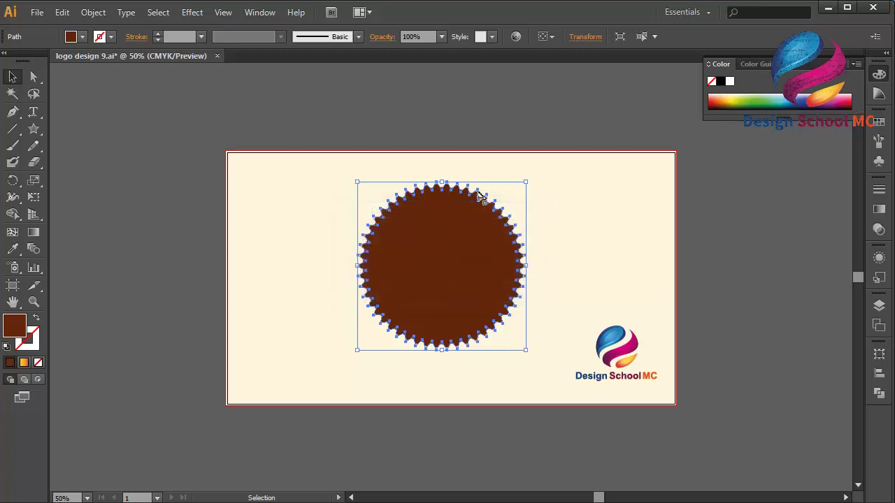
{"action": "left_click", "coordinate": [180, 204]}
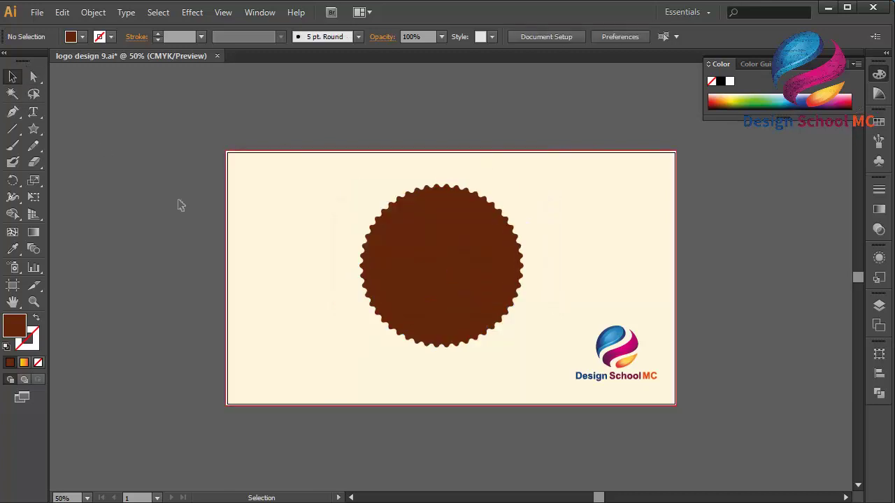
Draw a circle and centre it on the badge, scaled to fit just inside the scalloped edge
{"action": "key", "text": "ctrl+equal"}
{"action": "left_click_drag", "start_coordinate": [33, 128], "coordinate": [94, 162]}
{"action": "left_click_drag", "start_coordinate": [133, 202], "coordinate": [302, 373]}
{"action": "left_click", "coordinate": [13, 77]}
{"action": "left_click_drag", "start_coordinate": [212, 272], "coordinate": [431, 248]}
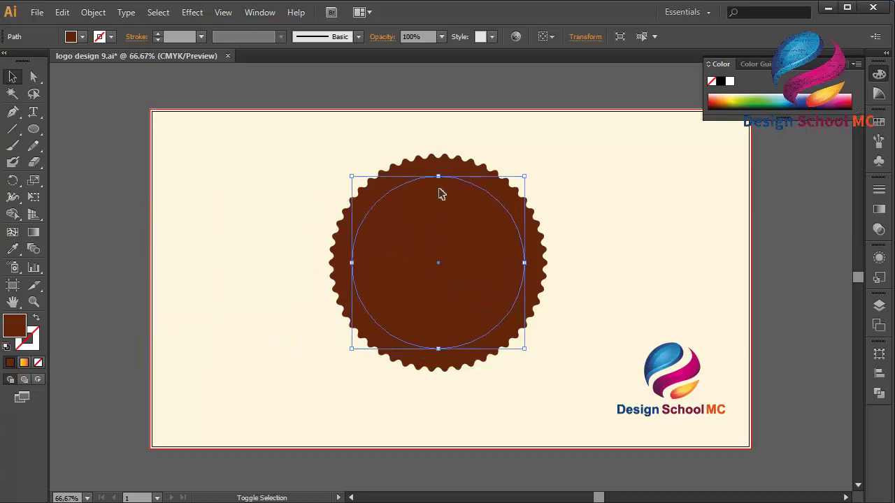
{"action": "left_click_drag", "start_coordinate": [438, 174], "coordinate": [439, 168]}
{"action": "left_click_drag", "start_coordinate": [439, 351], "coordinate": [439, 358]}
{"action": "left_click_drag", "start_coordinate": [451, 309], "coordinate": [453, 309]}
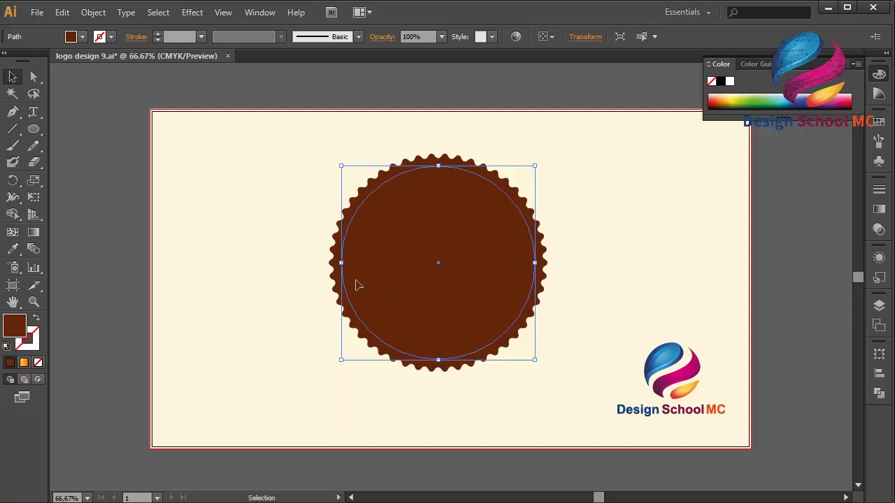
Fill the new circle with very light pink, hex FFF0E9
{"action": "double_click", "coordinate": [15, 326]}
{"action": "left_click_drag", "start_coordinate": [402, 213], "coordinate": [275, 169]}
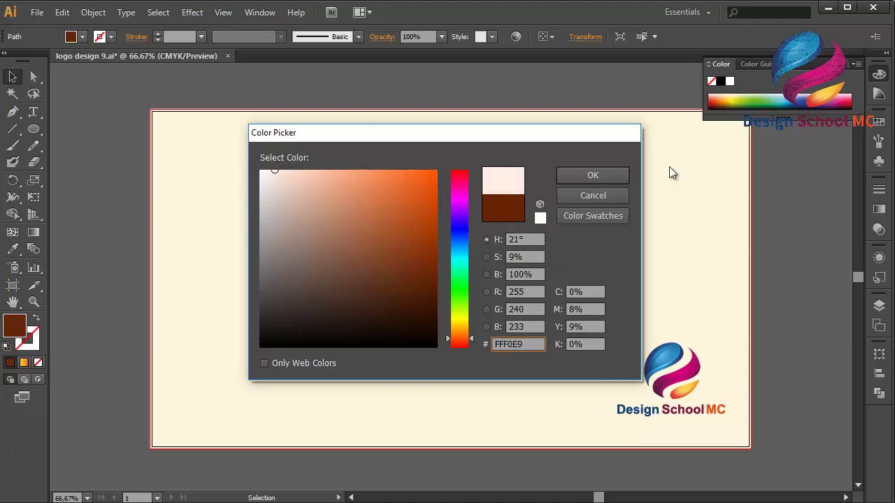
{"action": "left_click", "coordinate": [595, 175]}
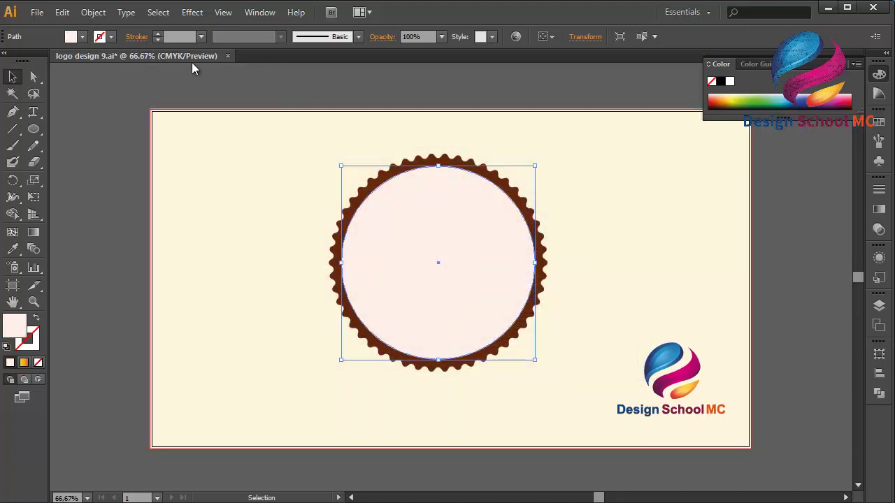
Duplicate the light pink circle in front and shrink the copy slightly about the same centre to leave a thin ring
{"action": "left_click", "coordinate": [62, 13]}
{"action": "left_click", "coordinate": [94, 81]}
{"action": "left_click", "coordinate": [62, 12]}
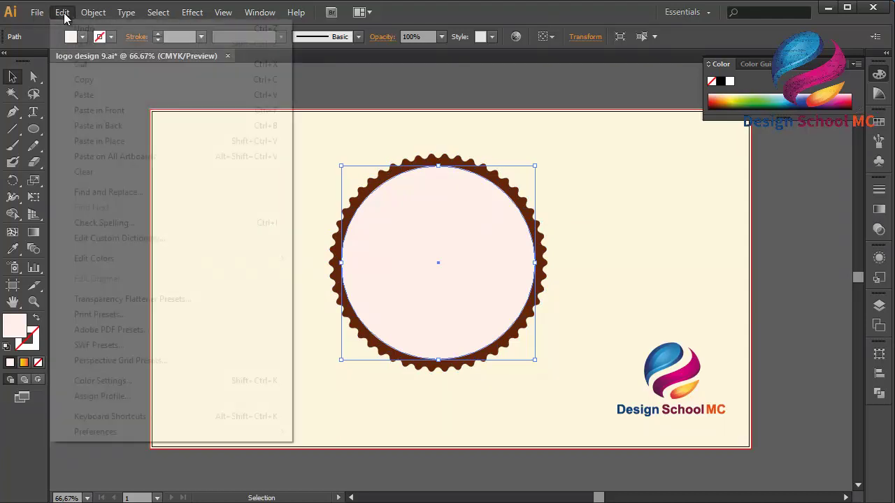
{"action": "left_click", "coordinate": [112, 110]}
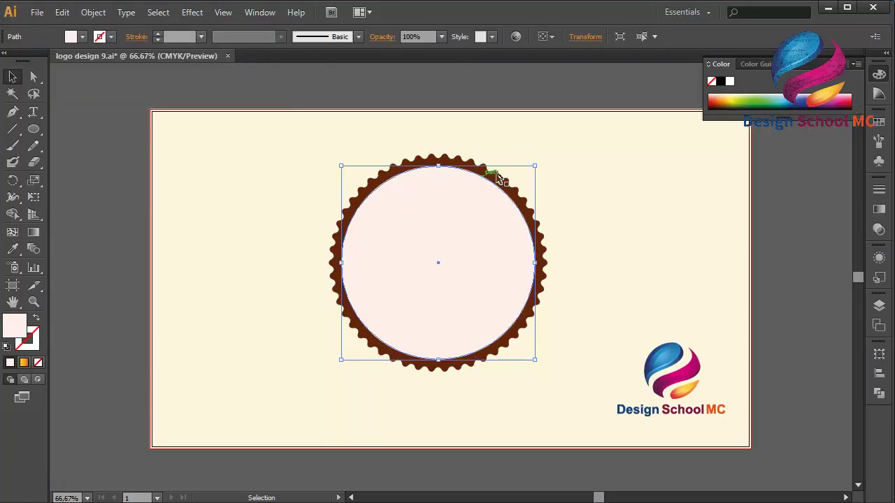
{"action": "left_click_drag", "start_coordinate": [437, 168], "coordinate": [437, 175]}
{"action": "left_click_drag", "start_coordinate": [436, 364], "coordinate": [436, 351]}
{"action": "left_click_drag", "start_coordinate": [461, 305], "coordinate": [462, 309]}
Fill the smaller circle with very dark brown, hex 261708
{"action": "double_click", "coordinate": [20, 328]}
{"action": "mouse_move", "coordinate": [408, 294]}
{"action": "left_mouse_down"}
{"action": "mouse_move", "coordinate": [369, 300]}
{"action": "mouse_move", "coordinate": [402, 321]}
{"action": "left_mouse_up"}
{"action": "left_click_drag", "start_coordinate": [461, 347], "coordinate": [461, 333]}
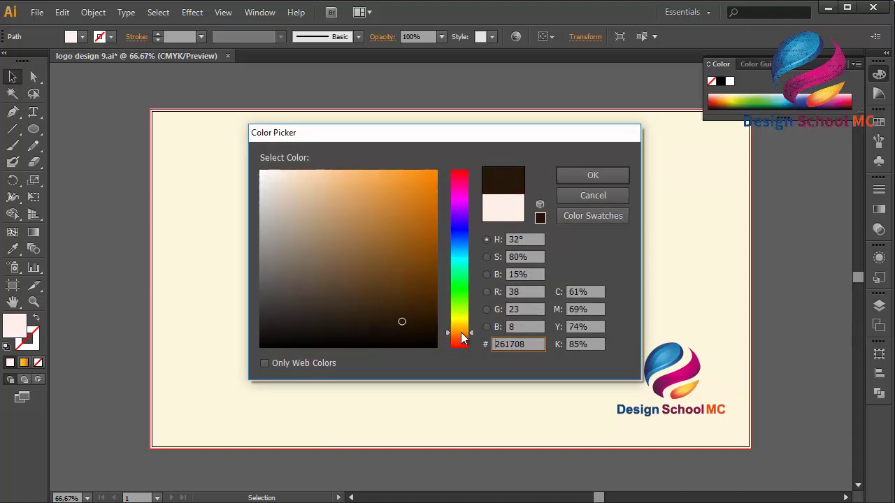
{"action": "left_click", "coordinate": [593, 175]}
{"action": "left_click", "coordinate": [94, 210]}
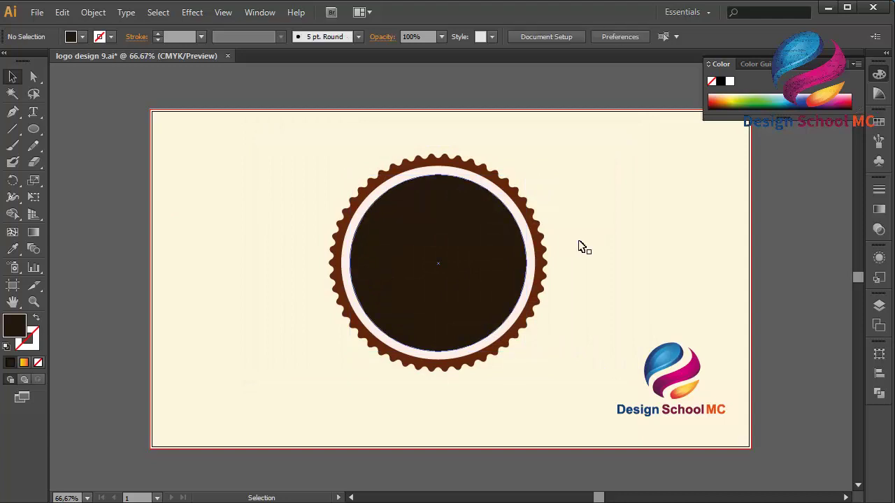
Duplicate the dark brown circle in place with Paste in Front
{"action": "left_click", "coordinate": [485, 303]}
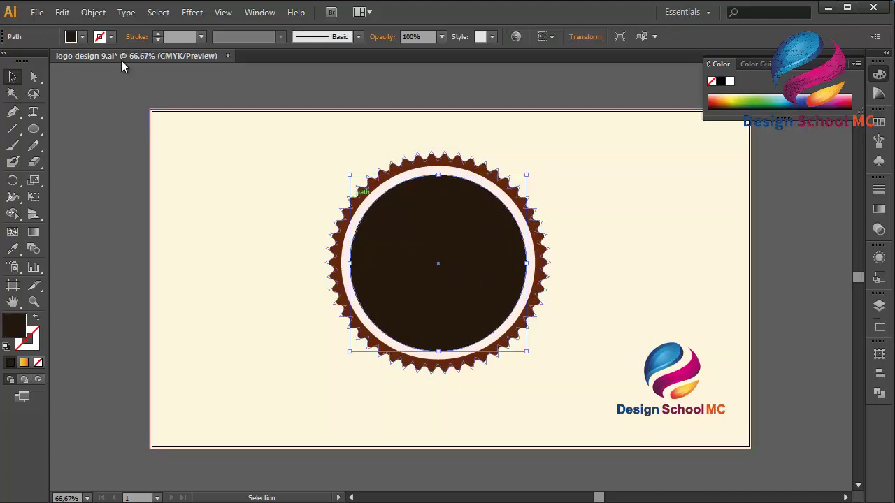
{"action": "left_click", "coordinate": [37, 12]}
{"action": "mouse_move", "coordinate": [68, 14]}
{"action": "left_click", "coordinate": [100, 81]}
{"action": "left_click", "coordinate": [62, 12]}
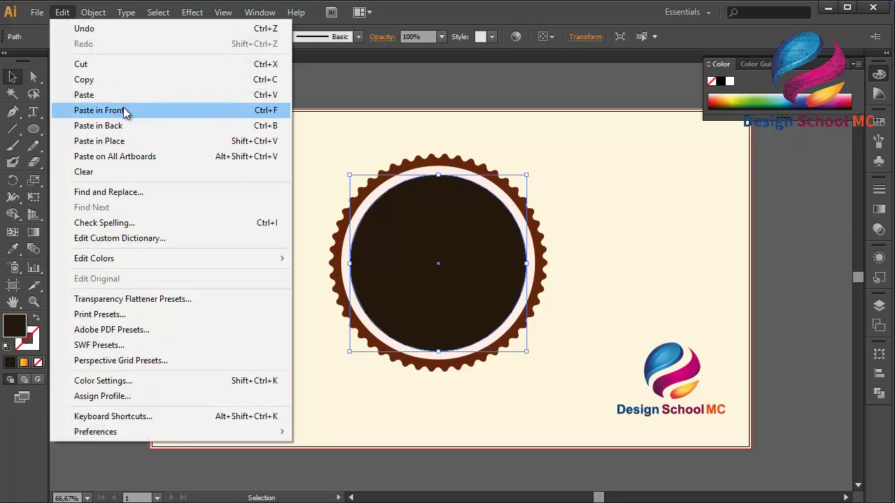
{"action": "left_click", "coordinate": [104, 111]}
Shrink the copied circle concentrically to about two thirds of the dark brown circle's diameter
{"action": "left_click_drag", "start_coordinate": [439, 175], "coordinate": [441, 187]}
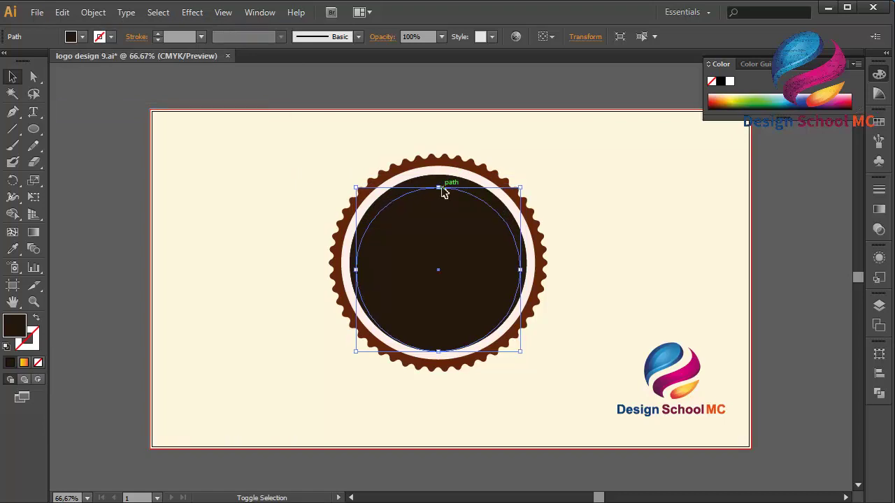
{"action": "left_click_drag", "start_coordinate": [439, 353], "coordinate": [437, 340]}
{"action": "left_click_drag", "start_coordinate": [457, 310], "coordinate": [457, 310]}
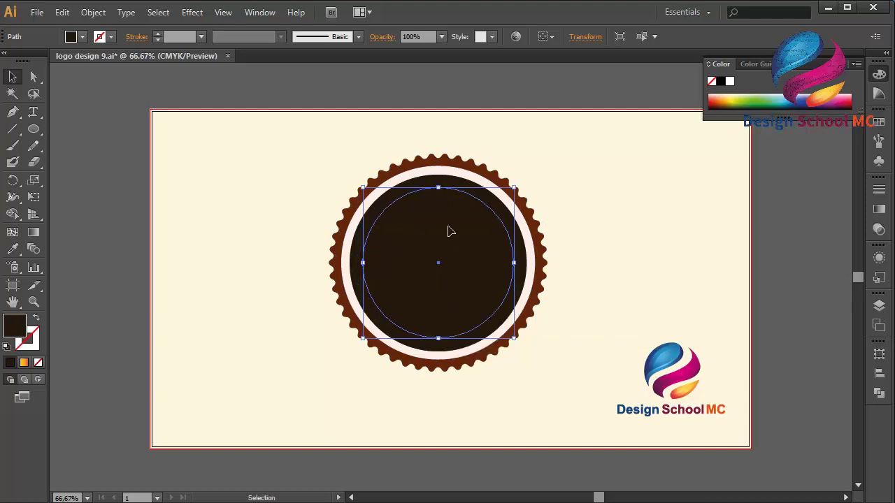
{"action": "left_click_drag", "start_coordinate": [441, 190], "coordinate": [449, 225]}
{"action": "left_click_drag", "start_coordinate": [457, 274], "coordinate": [454, 257]}
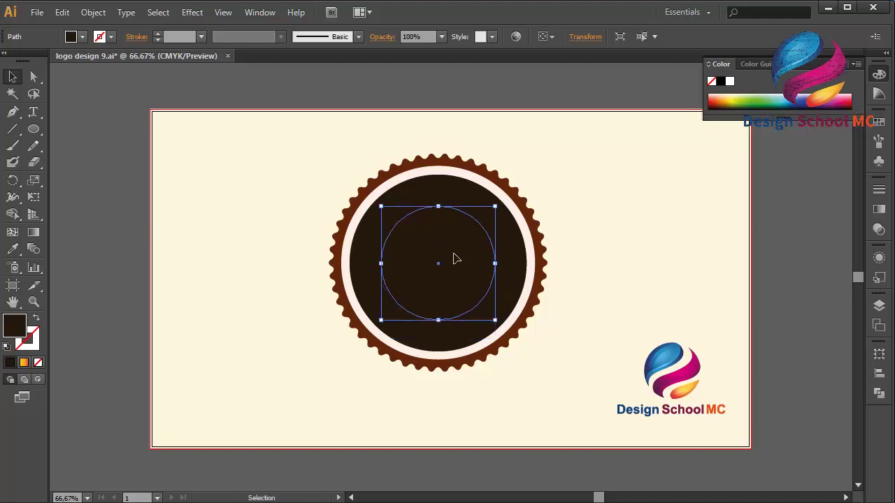
Swap the inner circle's fill to its stroke and colour the stroke light cream, hex FFF1E6
{"action": "left_click", "coordinate": [36, 319]}
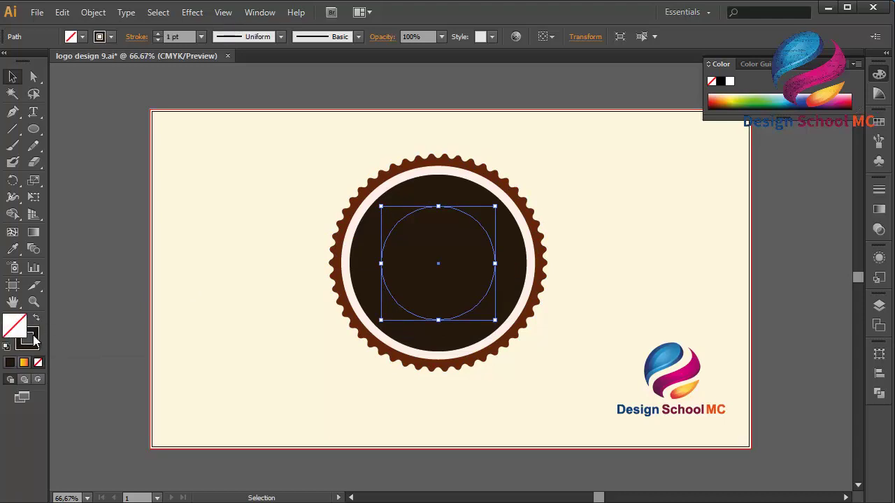
{"action": "double_click", "coordinate": [33, 340]}
{"action": "left_click", "coordinate": [288, 181]}
{"action": "left_click_drag", "start_coordinate": [287, 181], "coordinate": [278, 168]}
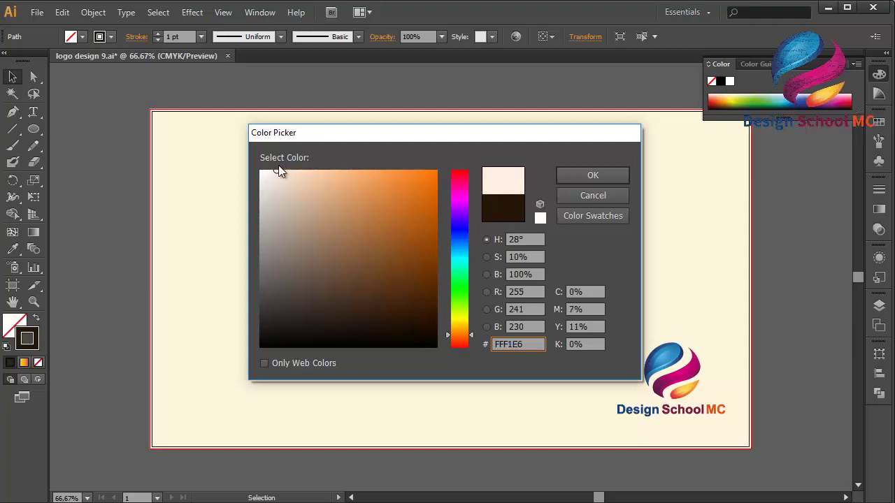
{"action": "left_click", "coordinate": [593, 176]}
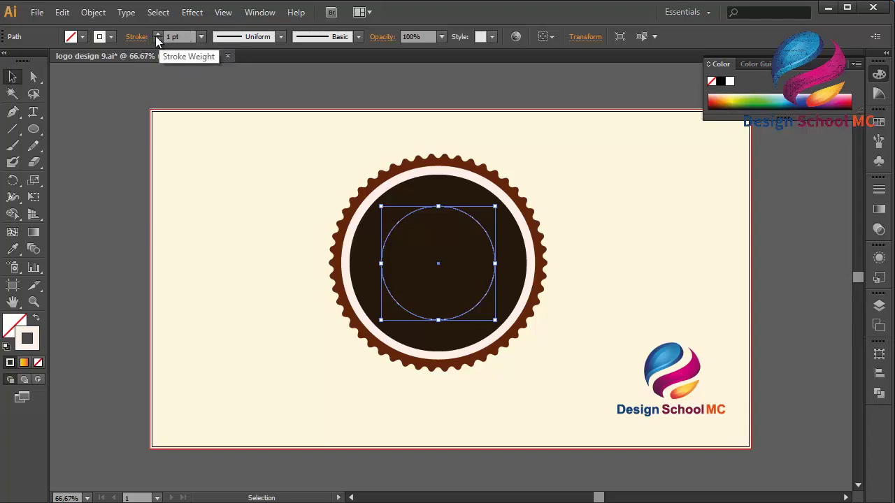
Set the inner circle's stroke weight to 7 pt
{"action": "left_click", "coordinate": [200, 36]}
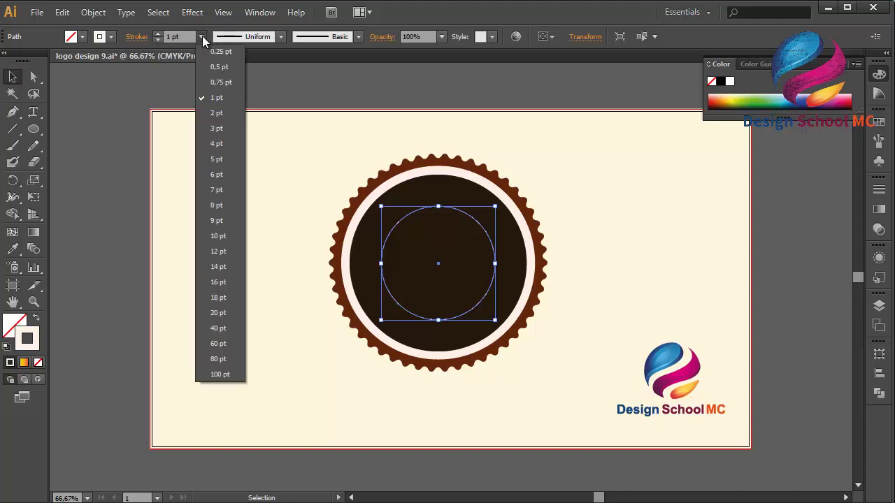
{"action": "left_click", "coordinate": [226, 163]}
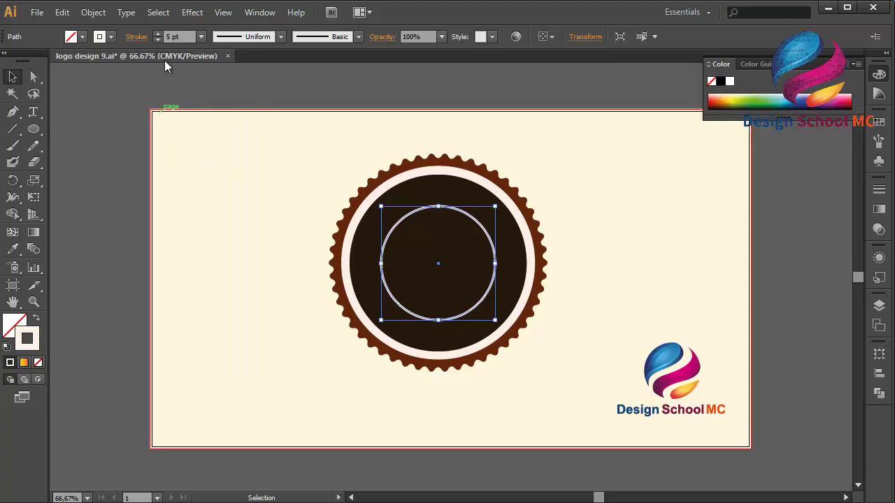
{"action": "left_click", "coordinate": [199, 37]}
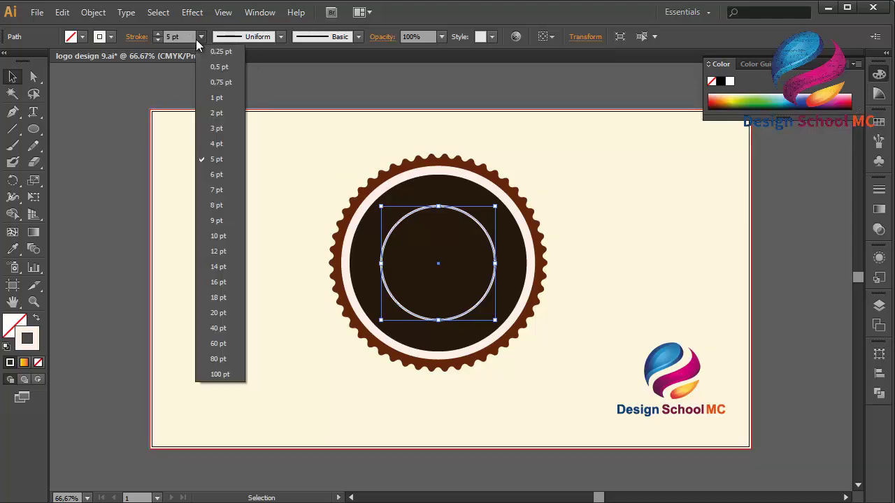
{"action": "left_click", "coordinate": [219, 190]}
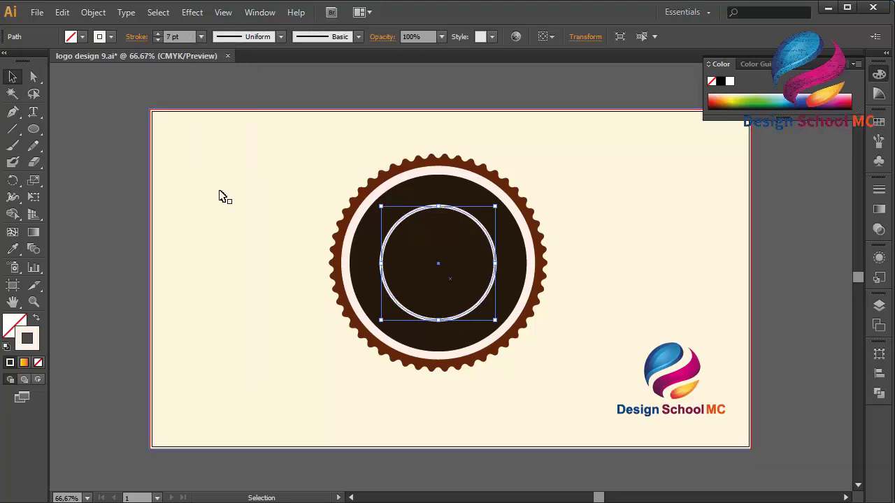
{"action": "left_click", "coordinate": [110, 197]}
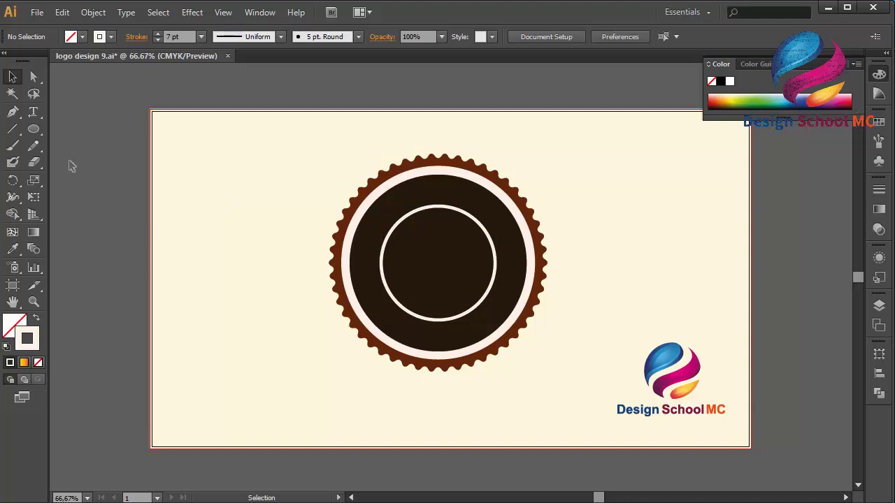
Draw a rectangle with the dark brown circle's fill across the badge's middle, splitting the thin inner ring into upper and lower arcs
{"action": "left_click", "coordinate": [471, 230]}
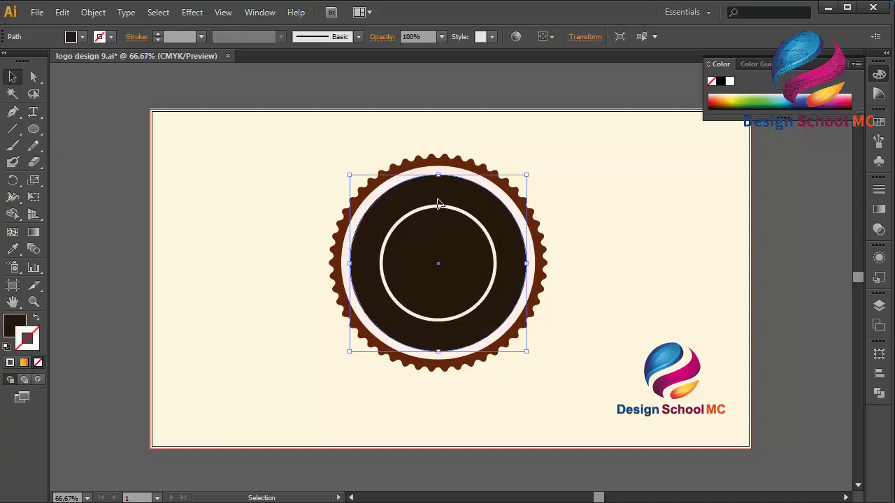
{"action": "left_click", "coordinate": [40, 131]}
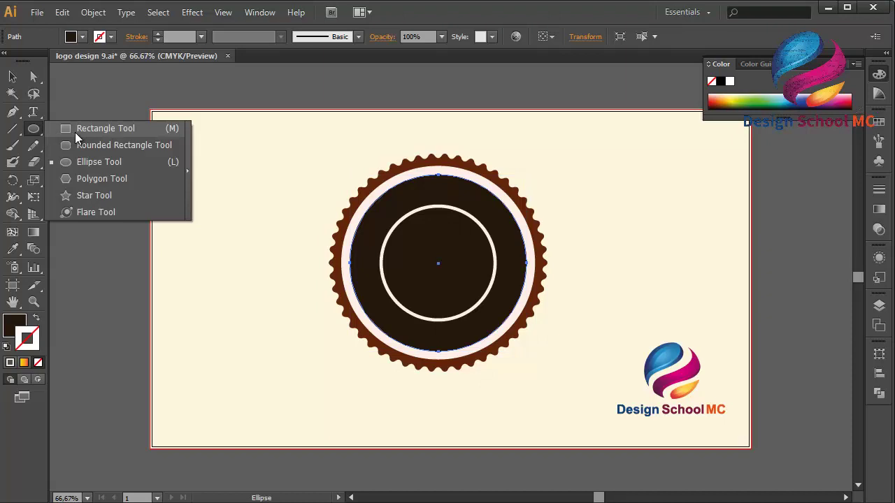
{"action": "left_click", "coordinate": [81, 129]}
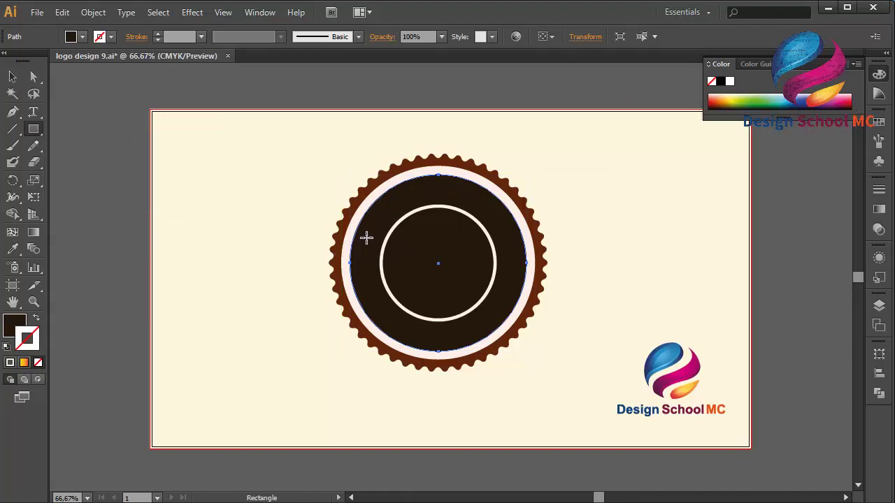
{"action": "left_click_drag", "start_coordinate": [365, 241], "coordinate": [511, 283]}
{"action": "left_click", "coordinate": [11, 76]}
{"action": "left_click", "coordinate": [98, 106]}
Add the text "Brend Quality" on the empty canvas above the artboard and enlarge it to about 56 pt
{"action": "left_click", "coordinate": [33, 112]}
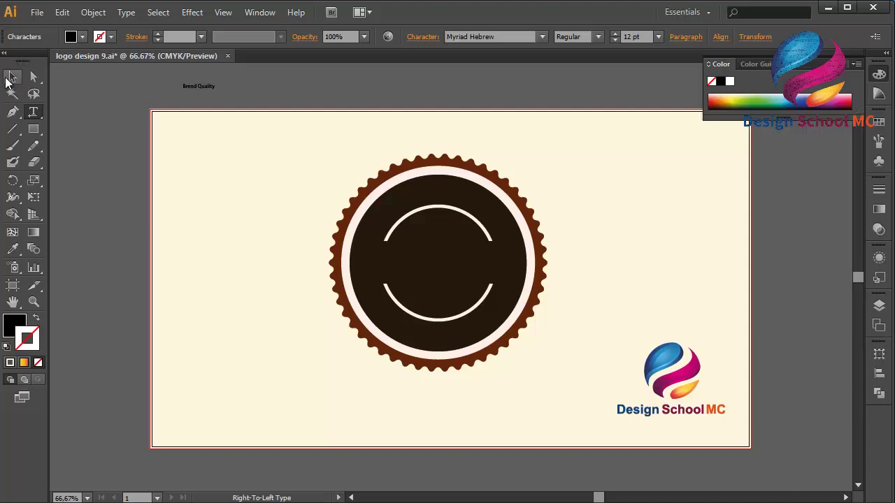
{"action": "left_click", "coordinate": [12, 76]}
{"action": "left_click_drag", "start_coordinate": [216, 92], "coordinate": [320, 144]}
Centre the "Brend Quality" text horizontally on the badge's middle band and set its font style to Bold
{"action": "left_click_drag", "start_coordinate": [257, 102], "coordinate": [441, 245]}
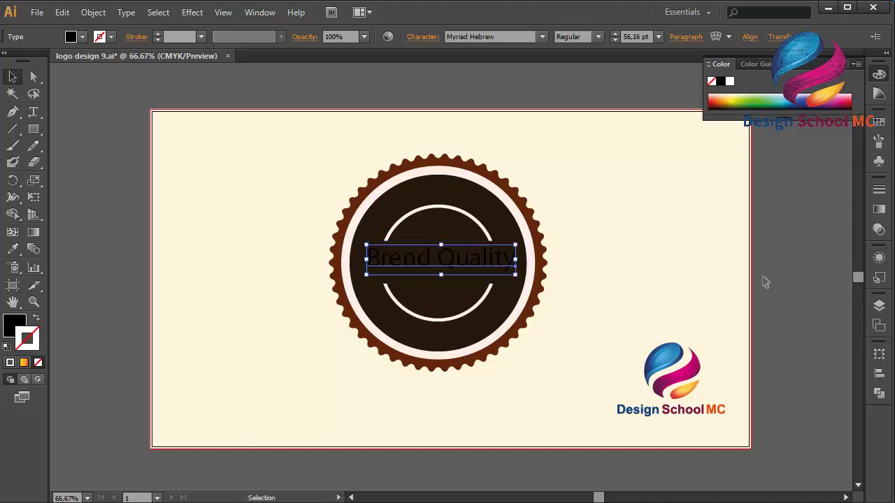
{"action": "key", "text": "Left"}
{"action": "key", "text": "Left"}
{"action": "key", "text": "Left"}
{"action": "key", "text": "Left"}
{"action": "key", "text": "Left"}
{"action": "key", "text": "Left"}
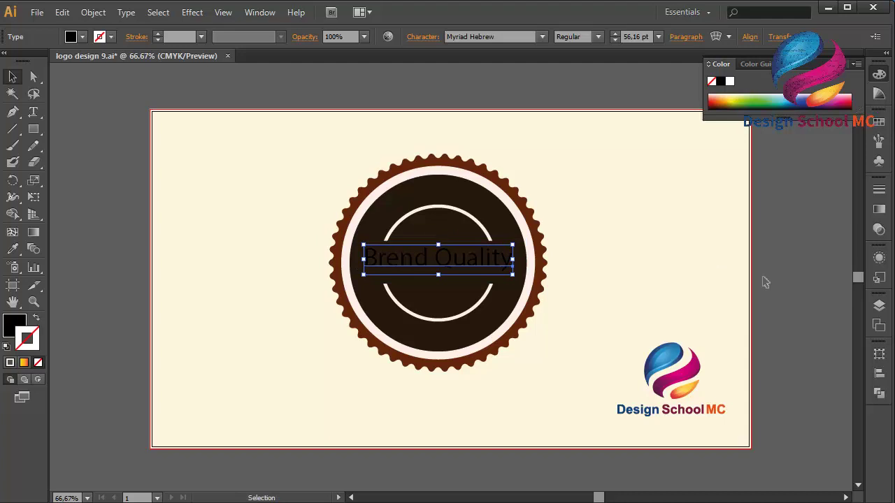
{"action": "left_click", "coordinate": [599, 37]}
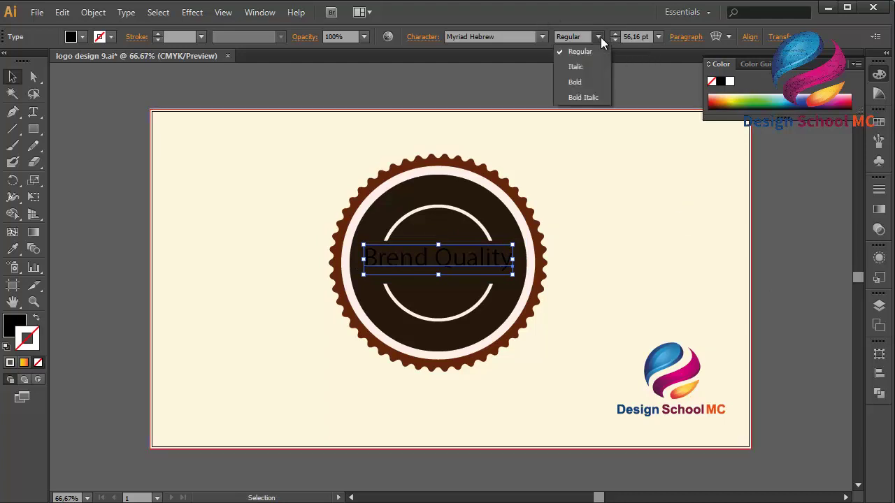
{"action": "left_click", "coordinate": [594, 83]}
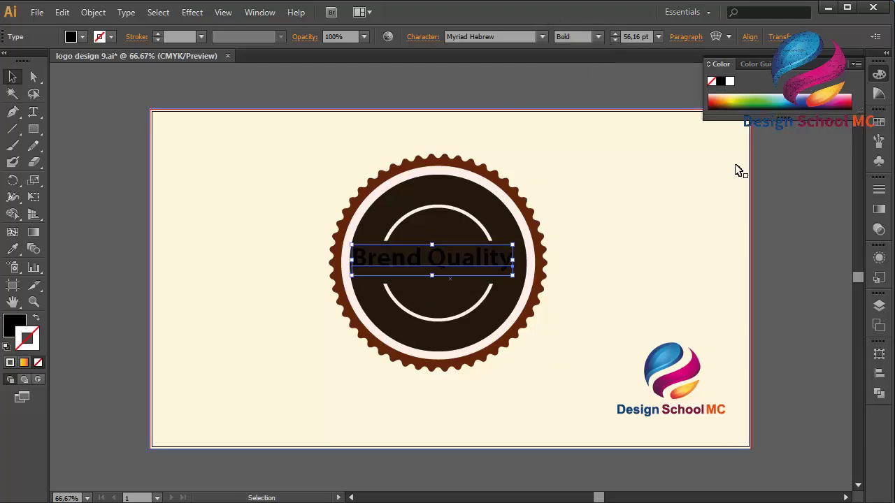
Copy the fill hex code FDEFE8 from the cream circle around the dark brown centre
{"action": "left_click", "coordinate": [301, 222]}
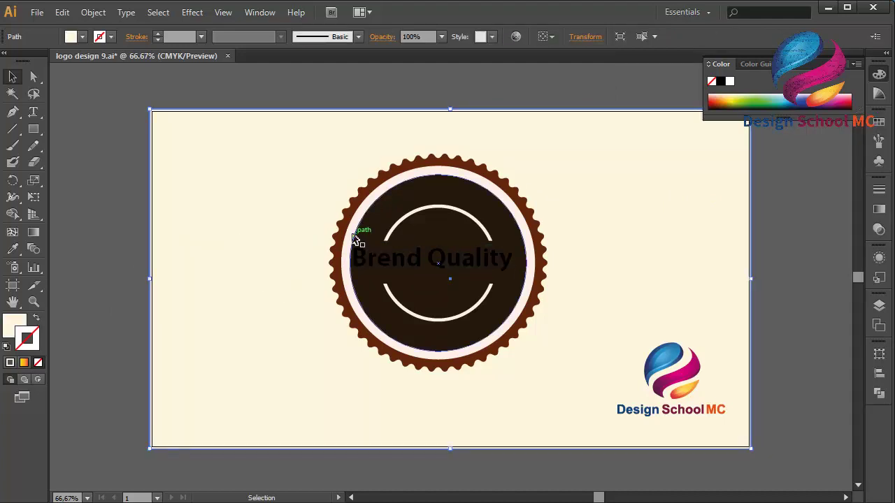
{"action": "left_click", "coordinate": [355, 232]}
{"action": "left_click", "coordinate": [354, 230]}
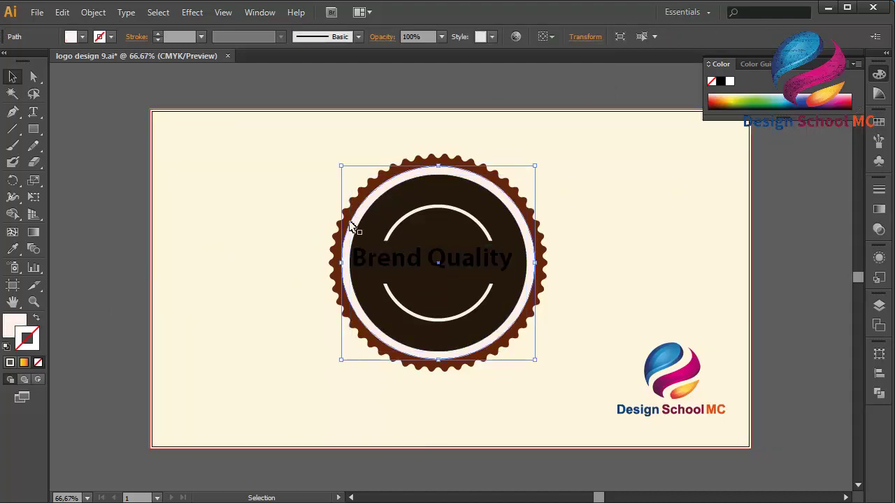
{"action": "double_click", "coordinate": [15, 326]}
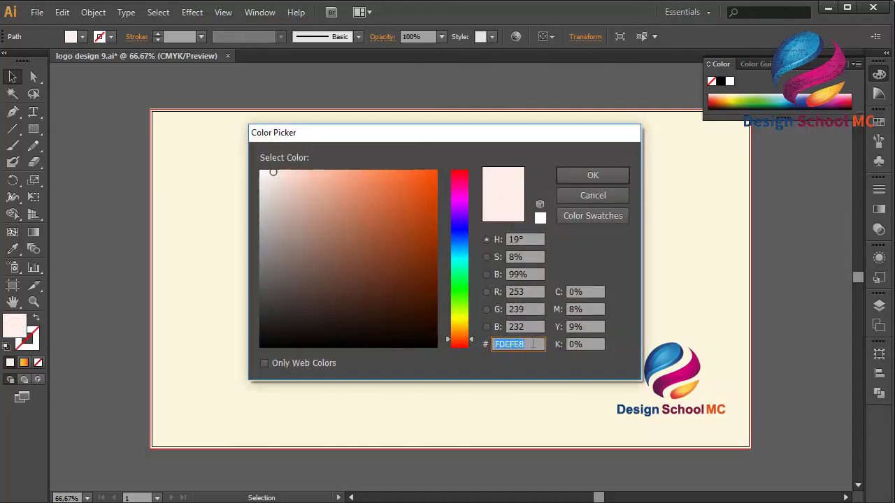
{"action": "right_click", "coordinate": [532, 347]}
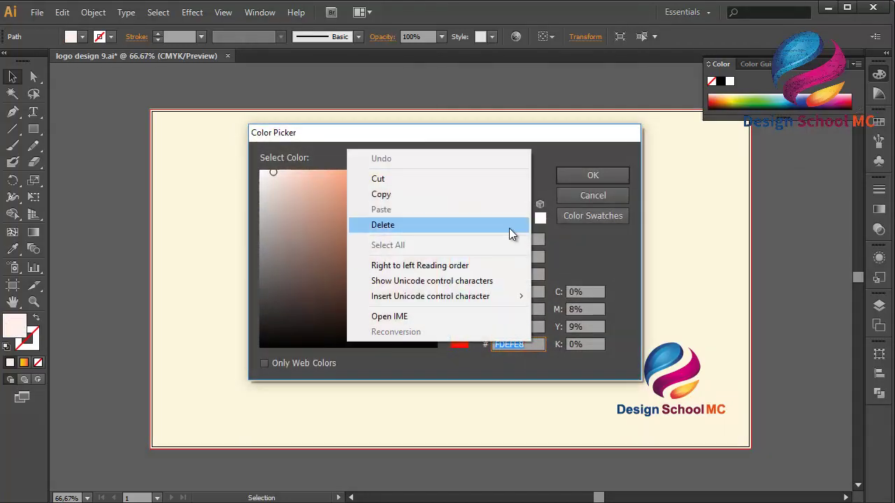
{"action": "left_click", "coordinate": [491, 197]}
{"action": "left_click", "coordinate": [589, 200]}
Fill the "Brend Quality" text with cream, hex FDEFE8, and recentre it in the gap between the two arcs
{"action": "left_click", "coordinate": [423, 258]}
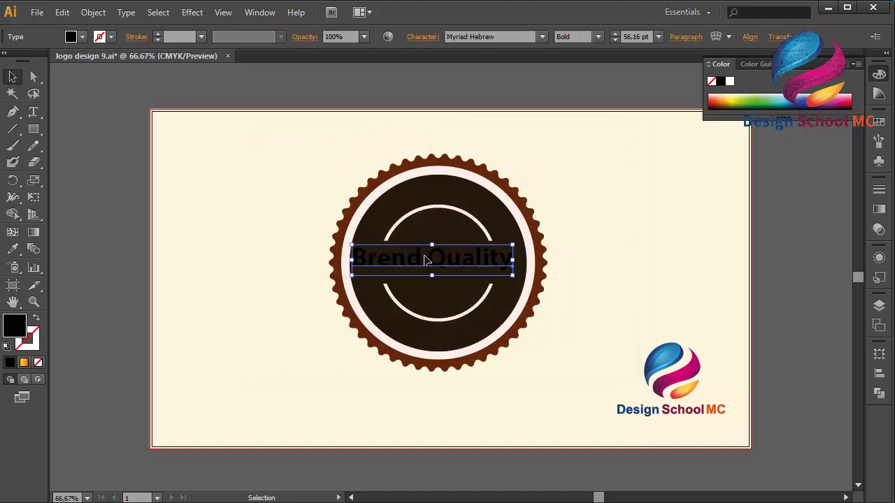
{"action": "double_click", "coordinate": [19, 328]}
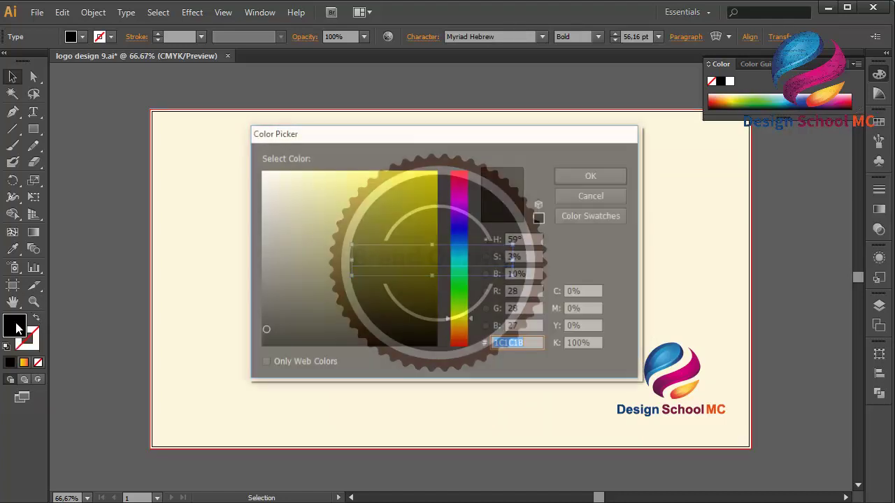
{"action": "right_click", "coordinate": [520, 345]}
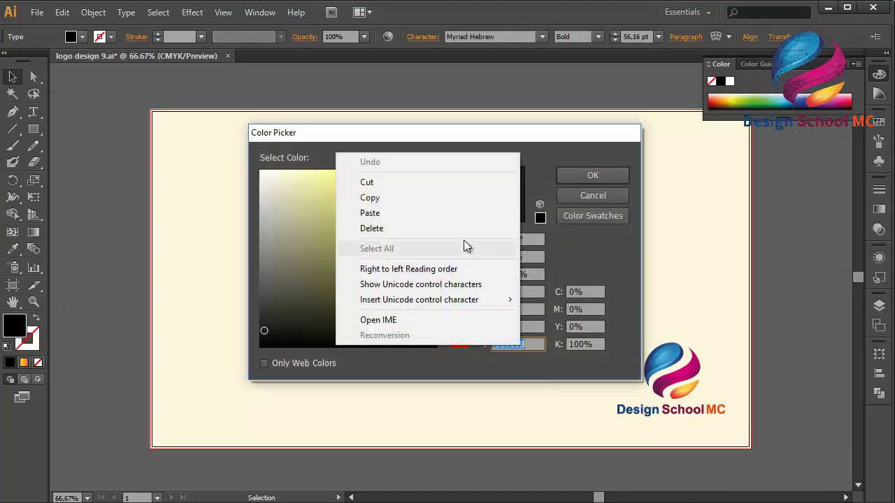
{"action": "left_click", "coordinate": [454, 216]}
{"action": "left_click", "coordinate": [598, 175]}
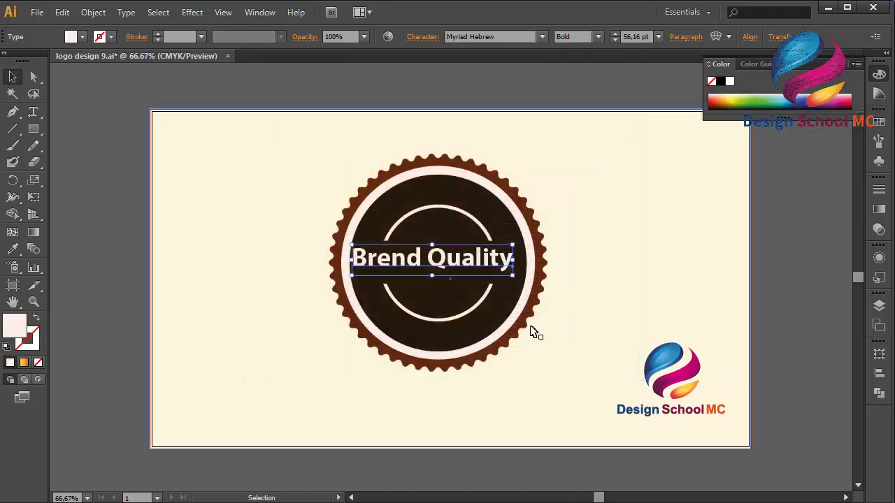
{"action": "left_click_drag", "start_coordinate": [498, 273], "coordinate": [503, 276]}
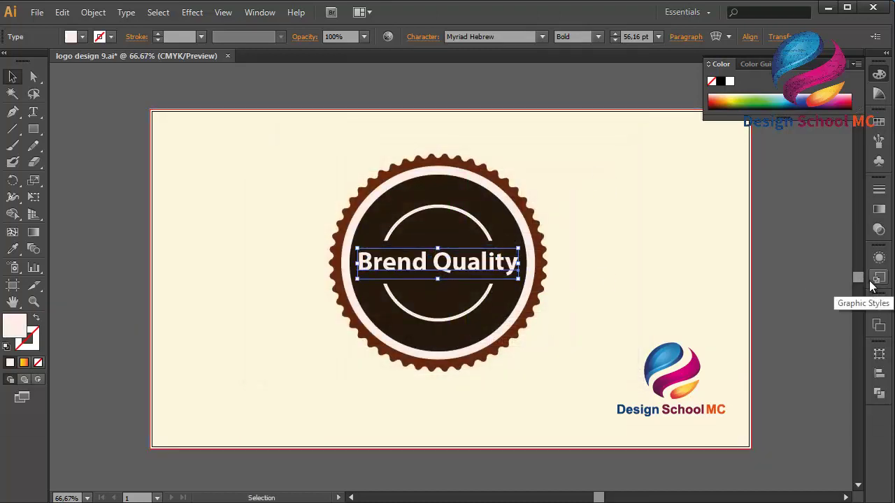
{"action": "left_click", "coordinate": [871, 284]}
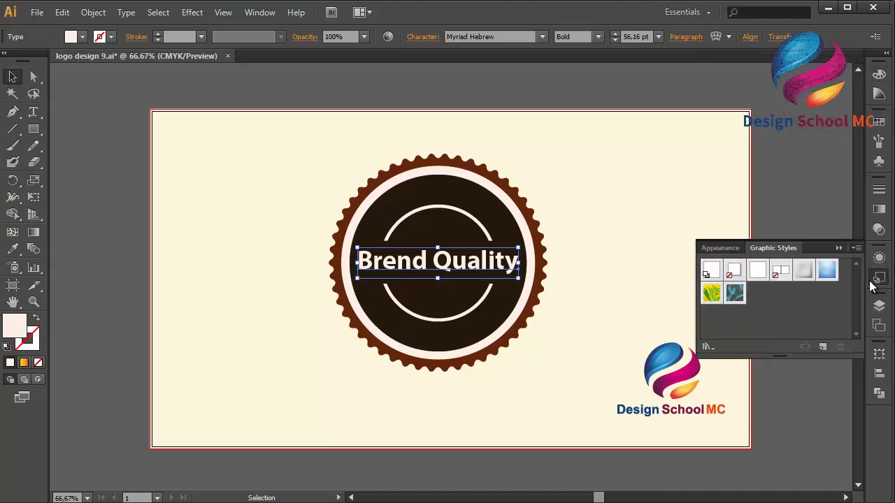
{"action": "left_click", "coordinate": [839, 247]}
{"action": "left_click", "coordinate": [769, 249]}
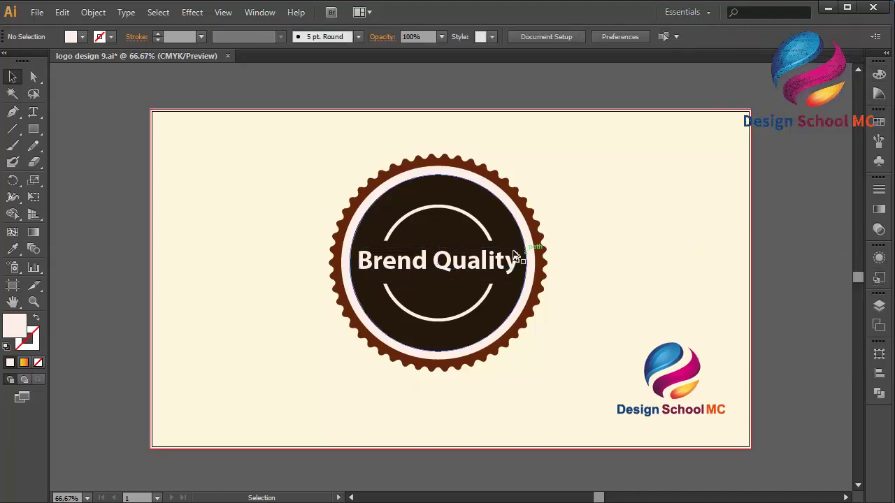
{"action": "left_click", "coordinate": [492, 262]}
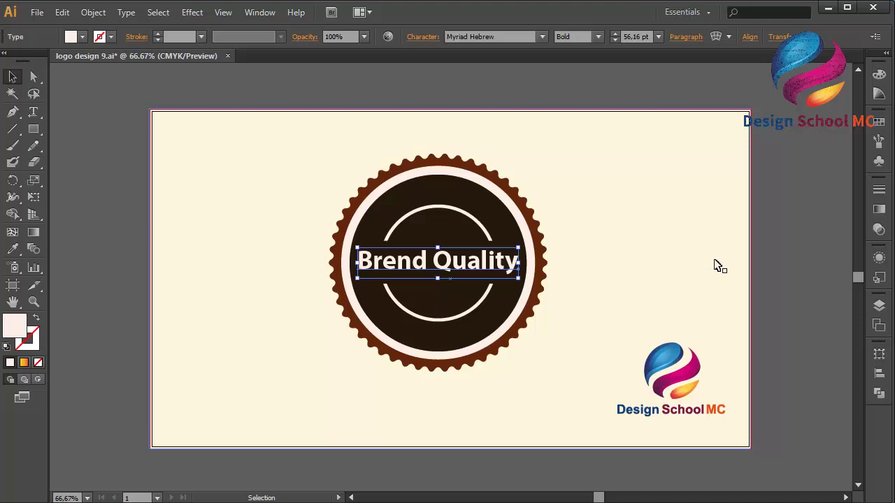
{"action": "left_click", "coordinate": [783, 266]}
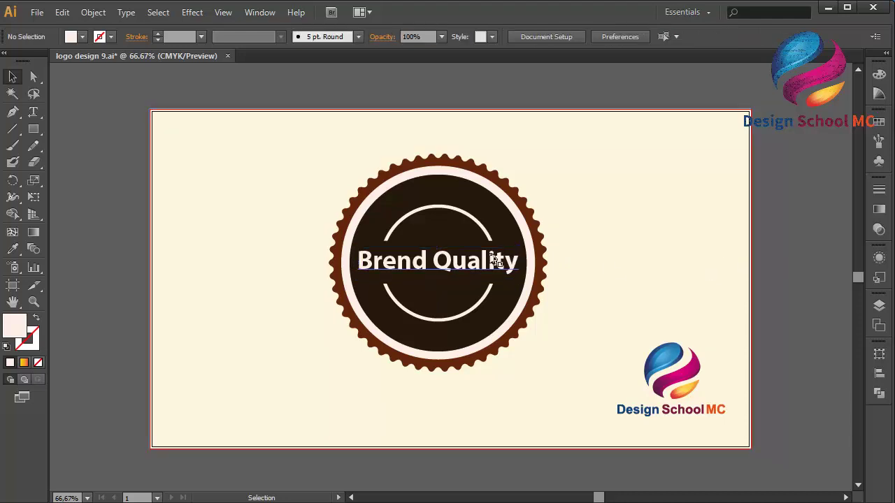
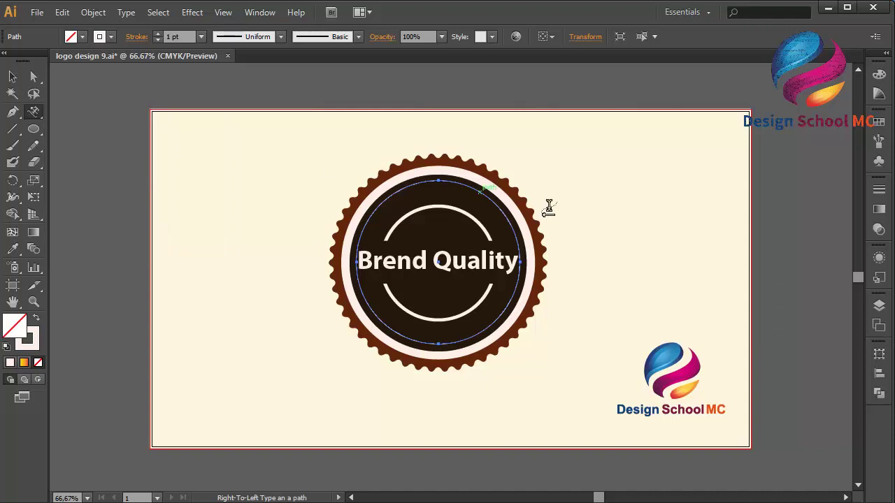
Add the text "Toptop Guaranteed" along the circular path inside the dark brown circle and set its size to 24 pt
{"action": "left_click", "coordinate": [378, 212]}
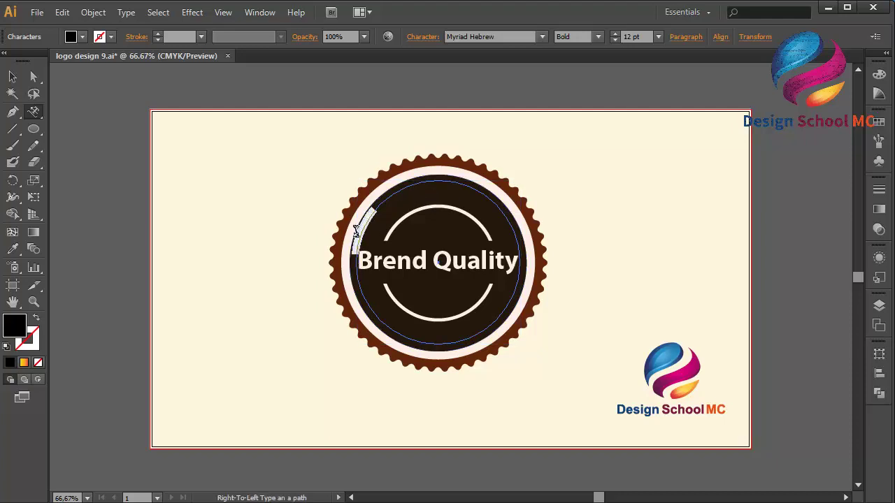
{"action": "left_click", "coordinate": [658, 36]}
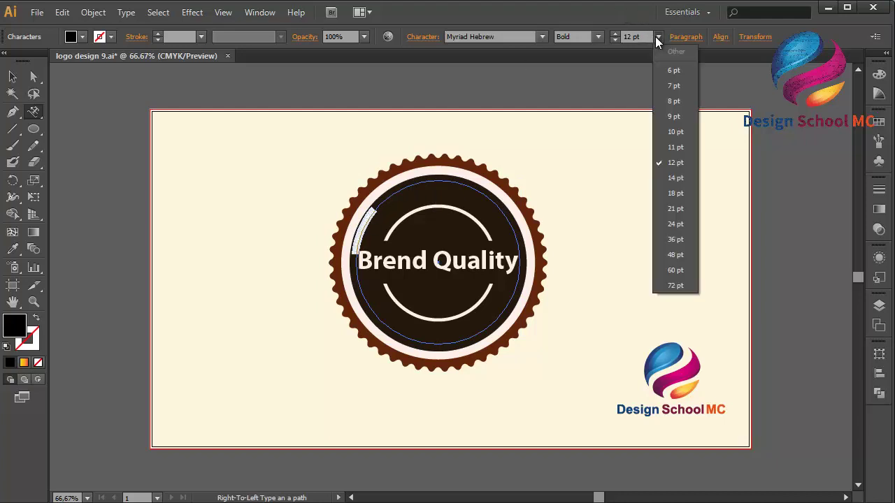
{"action": "left_click", "coordinate": [675, 225]}
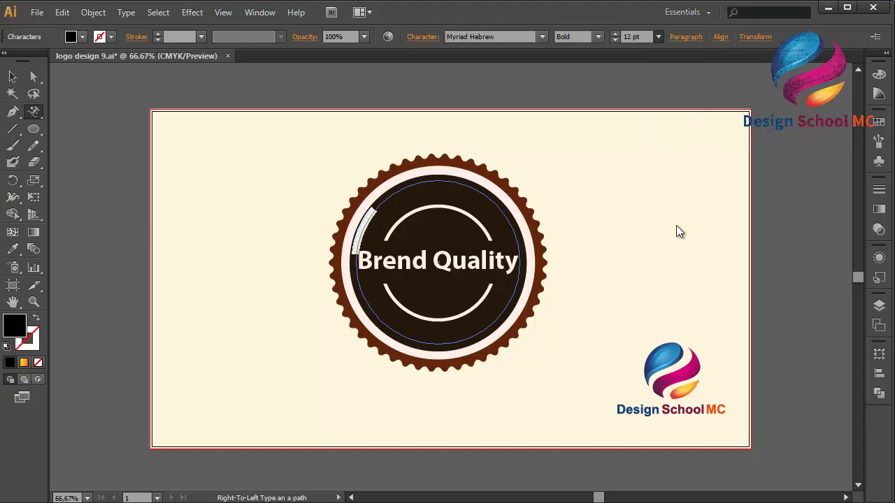
{"action": "left_click", "coordinate": [12, 76]}
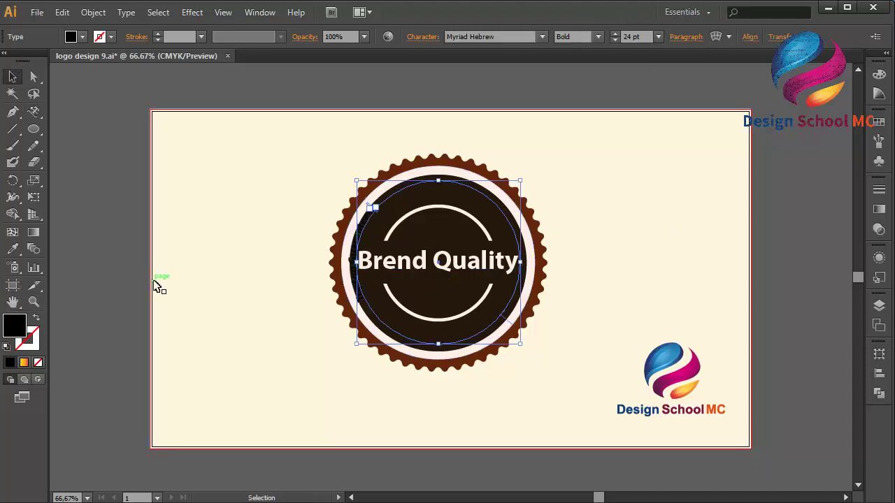
Fill the curved "Toptop Guaranteed" text with cream, hex FDEFE8
{"action": "double_click", "coordinate": [10, 325]}
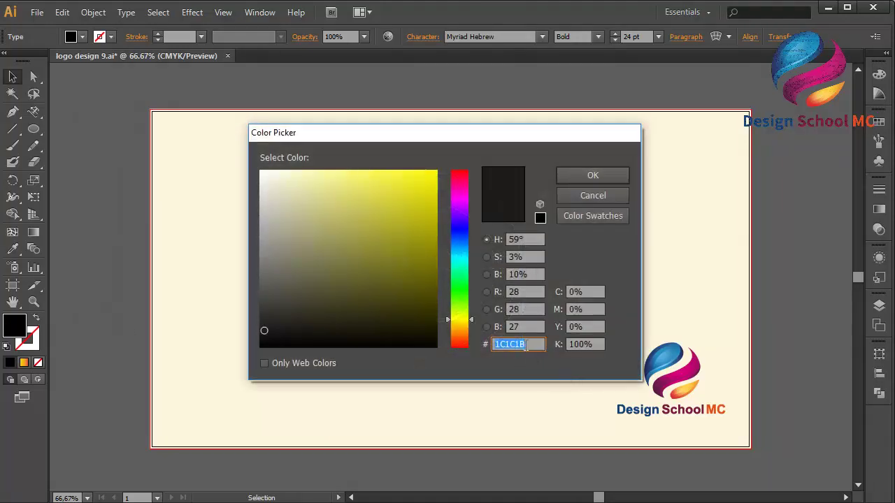
{"action": "right_click", "coordinate": [525, 344]}
{"action": "left_click", "coordinate": [459, 213]}
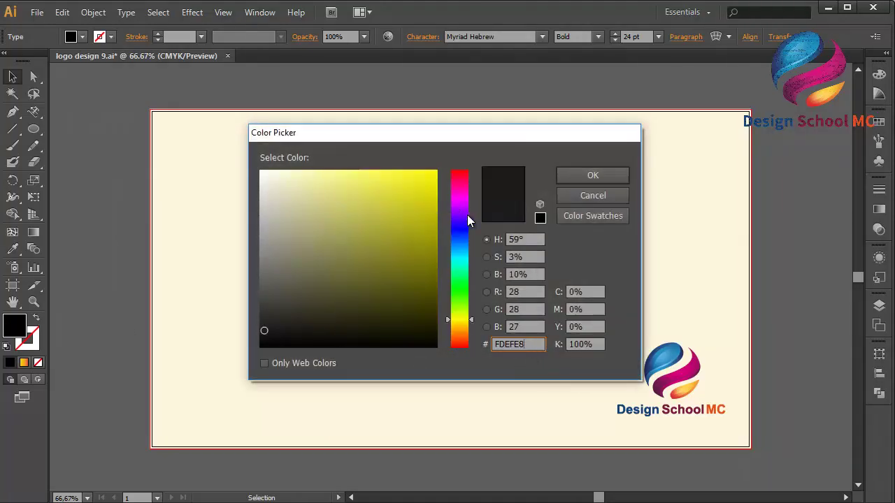
{"action": "left_click", "coordinate": [591, 176]}
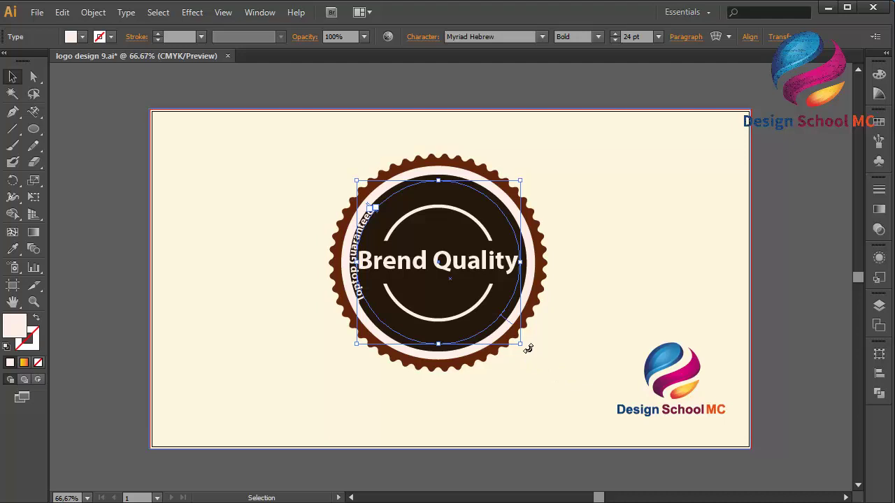
Rotate the curved text to the badge's top and shrink it to about 21 pt, placing it between the cream ring and the upper arc
{"action": "left_click_drag", "start_coordinate": [528, 348], "coordinate": [364, 363]}
{"action": "key", "text": "ctrl+z"}
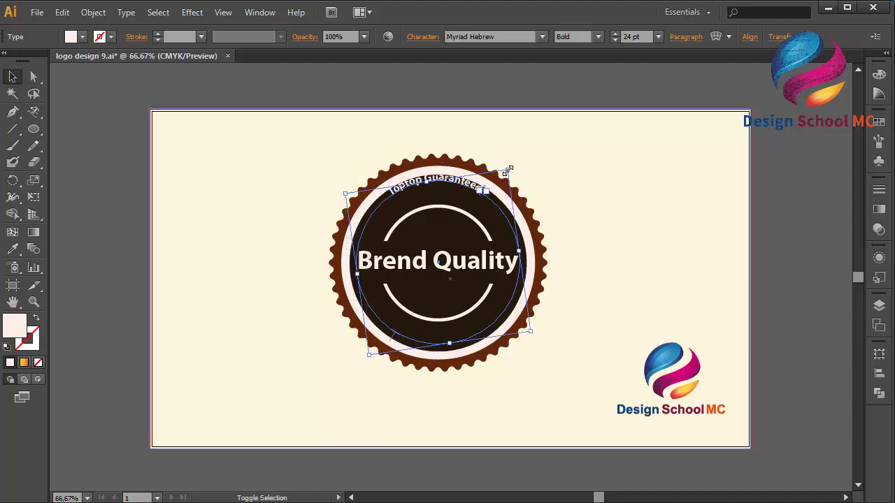
{"action": "left_click_drag", "start_coordinate": [508, 170], "coordinate": [496, 185]}
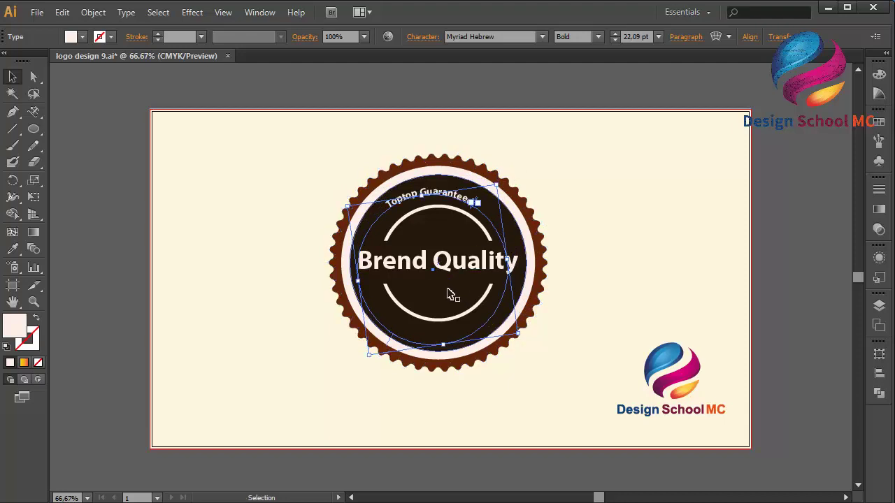
{"action": "left_click_drag", "start_coordinate": [479, 333], "coordinate": [487, 321]}
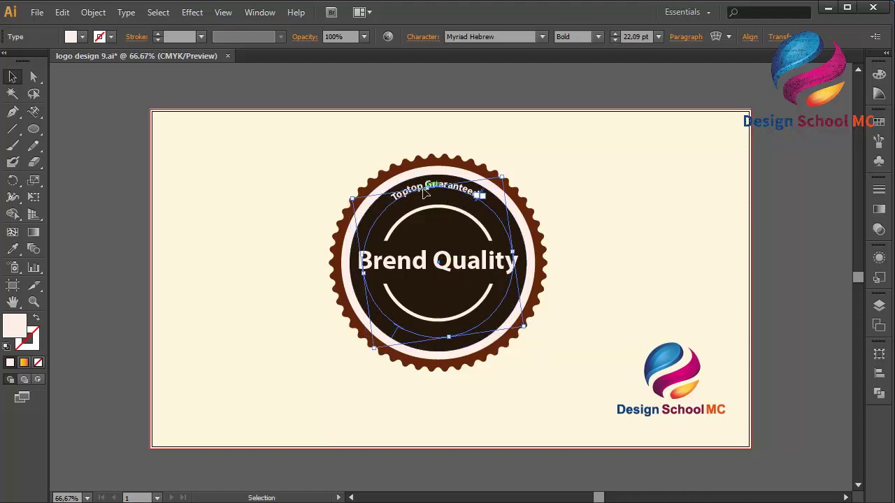
{"action": "left_click_drag", "start_coordinate": [424, 193], "coordinate": [428, 199]}
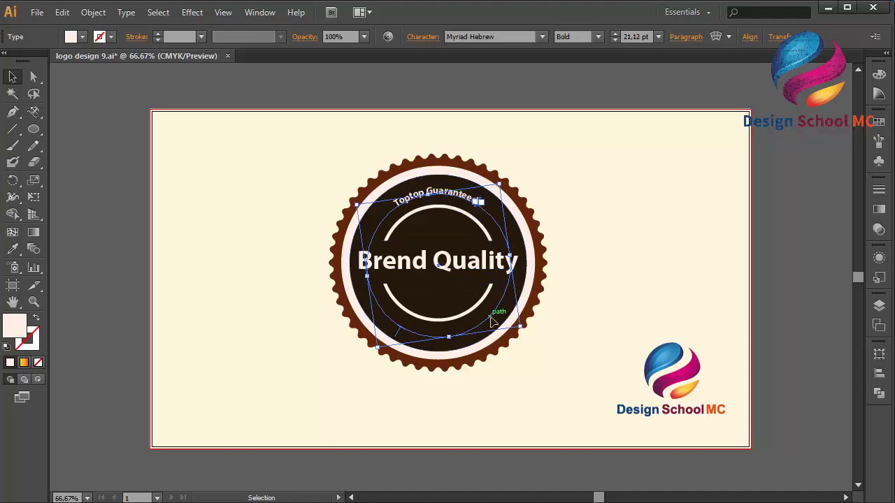
{"action": "left_click_drag", "start_coordinate": [489, 322], "coordinate": [489, 314]}
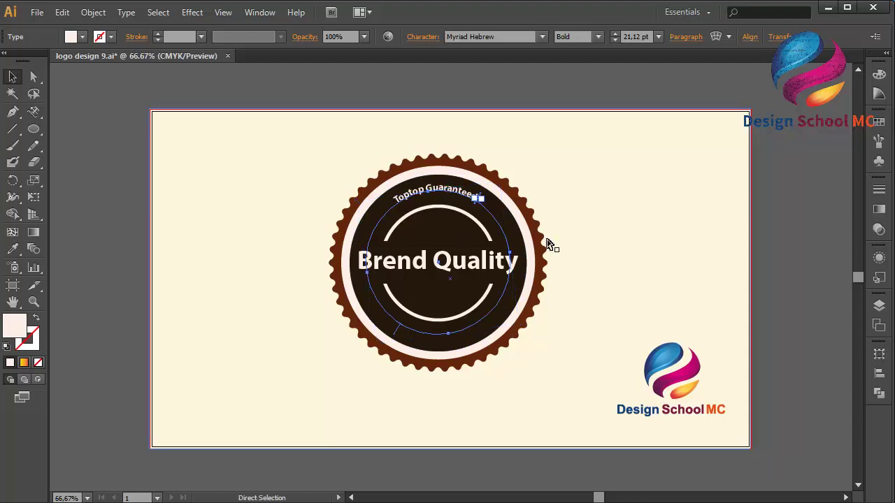
Delete the repeated "top" from the curved text at the badge's top so that it reads "Top Guaranteed"
{"action": "key", "text": "ctrl+1"}
{"action": "key", "text": "t"}
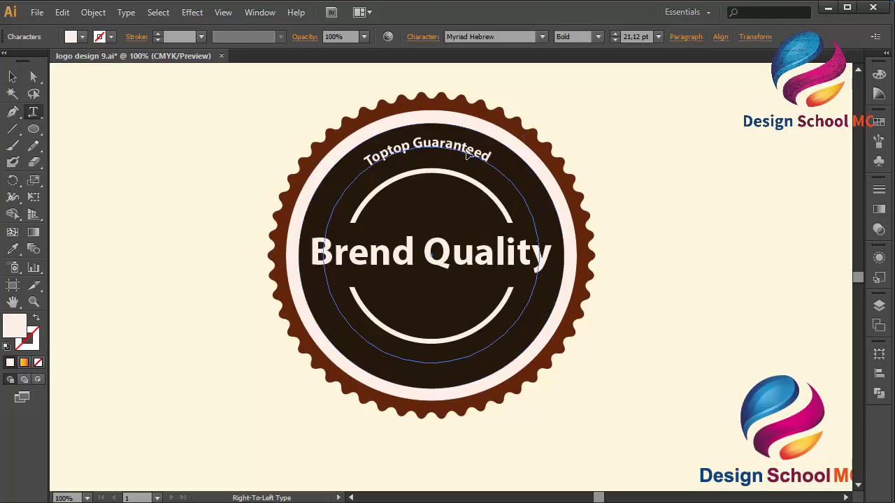
{"action": "triple_click", "coordinate": [434, 144]}
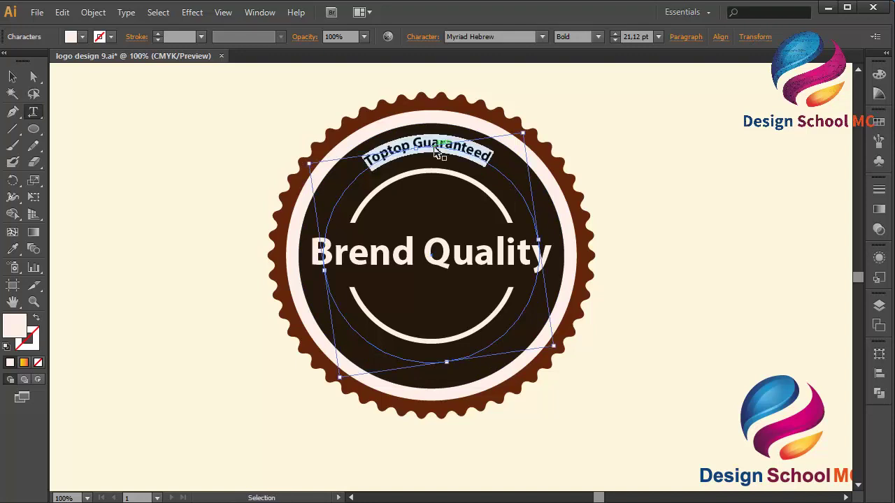
{"action": "left_click", "coordinate": [387, 149]}
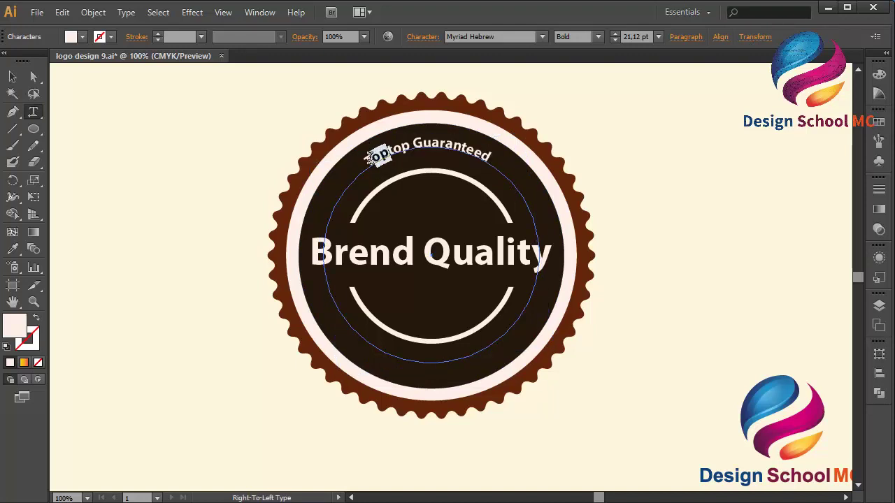
{"action": "left_click_drag", "start_coordinate": [388, 150], "coordinate": [414, 142]}
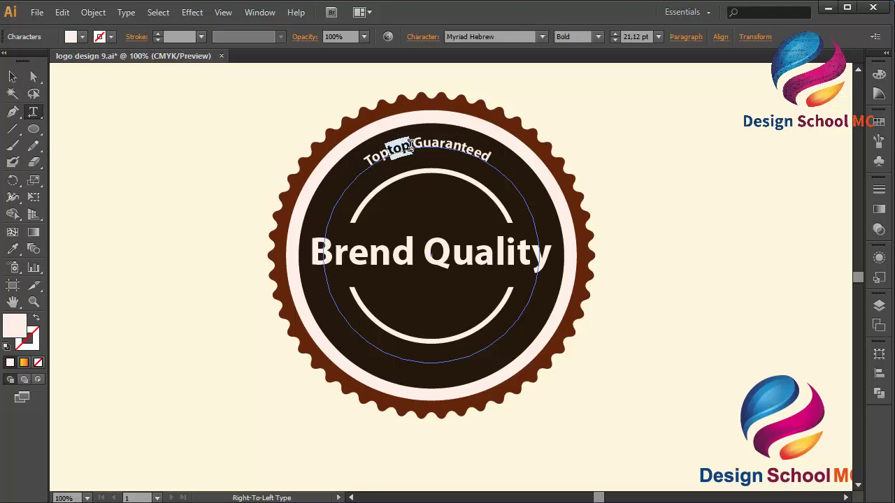
{"action": "key", "text": "BackSpace"}
Set the curved "Top Guaranteed" text to 36 pt and rotate it to be centred over the badge's upper arc
{"action": "key", "text": "ctrl+a"}
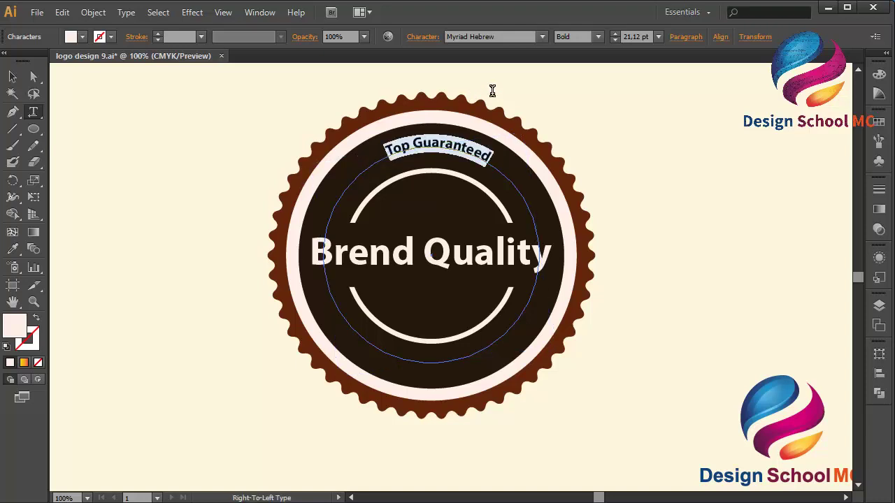
{"action": "left_click", "coordinate": [658, 36]}
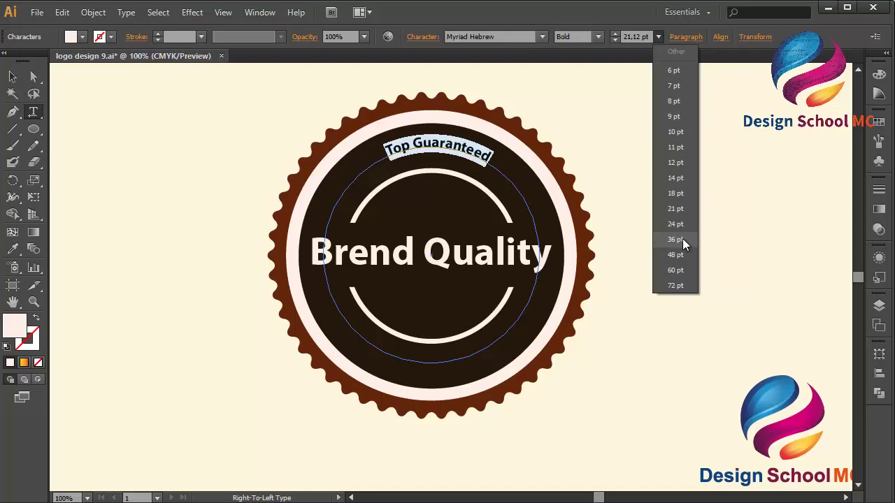
{"action": "left_click", "coordinate": [682, 239]}
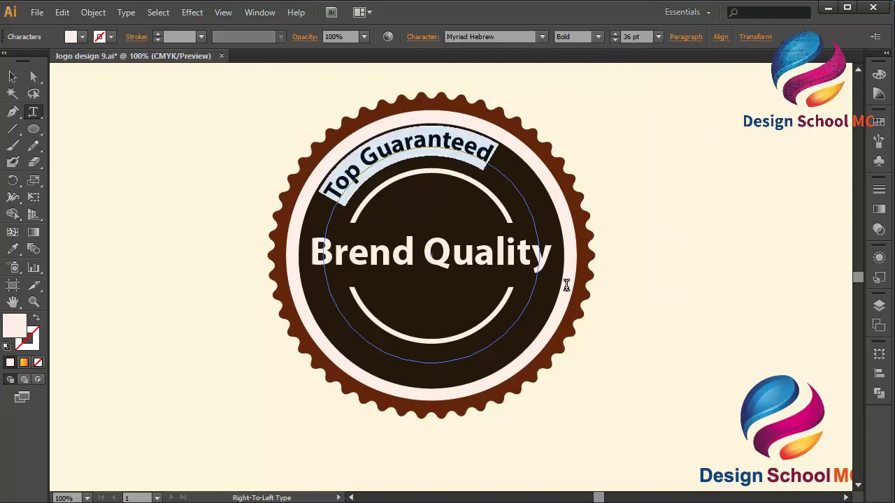
{"action": "left_click", "coordinate": [13, 76]}
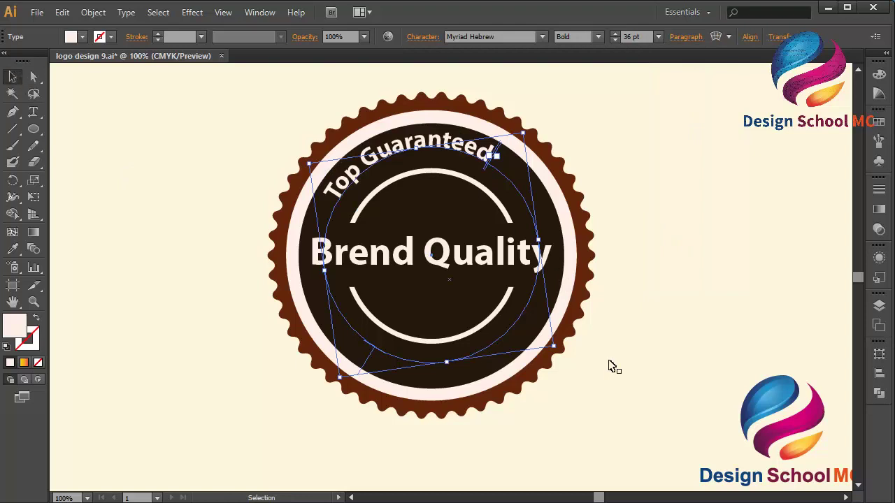
{"action": "left_click_drag", "start_coordinate": [561, 349], "coordinate": [538, 378]}
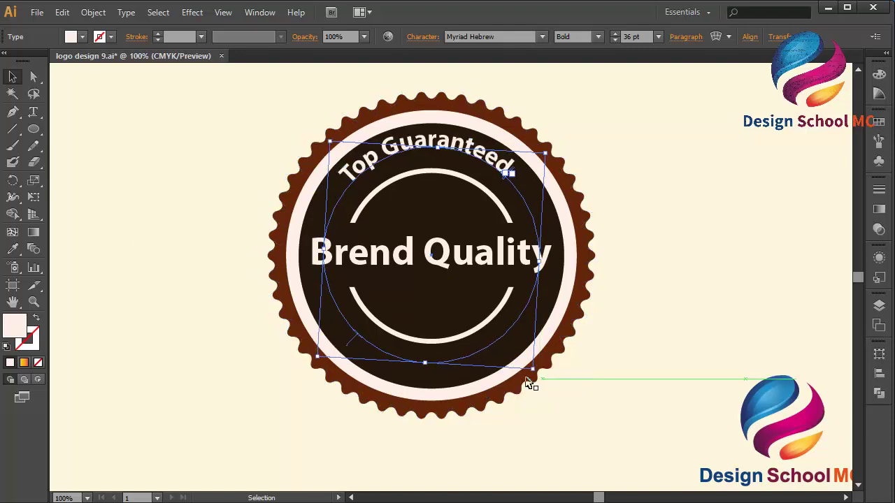
Shrink the curved text's circular path until the lettering is about 34 pt and sits between the cream ring and the upper arc
{"action": "left_click", "coordinate": [128, 239]}
{"action": "left_click", "coordinate": [428, 211]}
{"action": "left_click", "coordinate": [441, 145]}
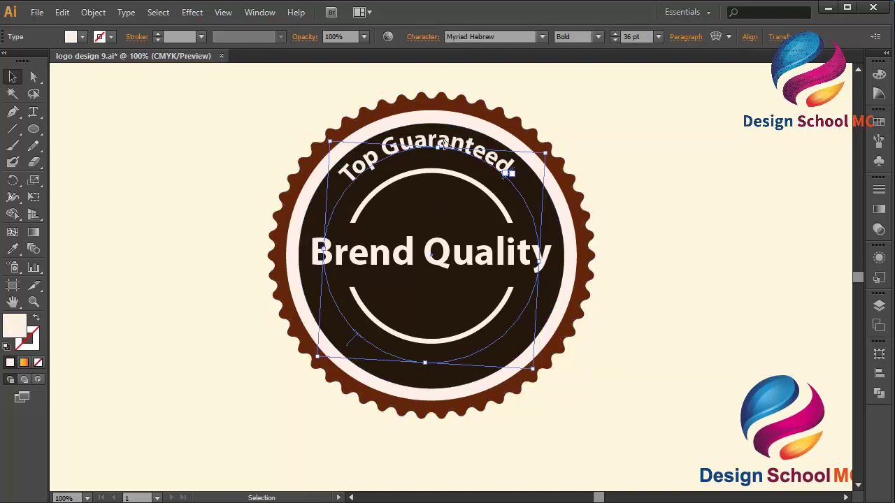
{"action": "left_click_drag", "start_coordinate": [439, 145], "coordinate": [442, 158]}
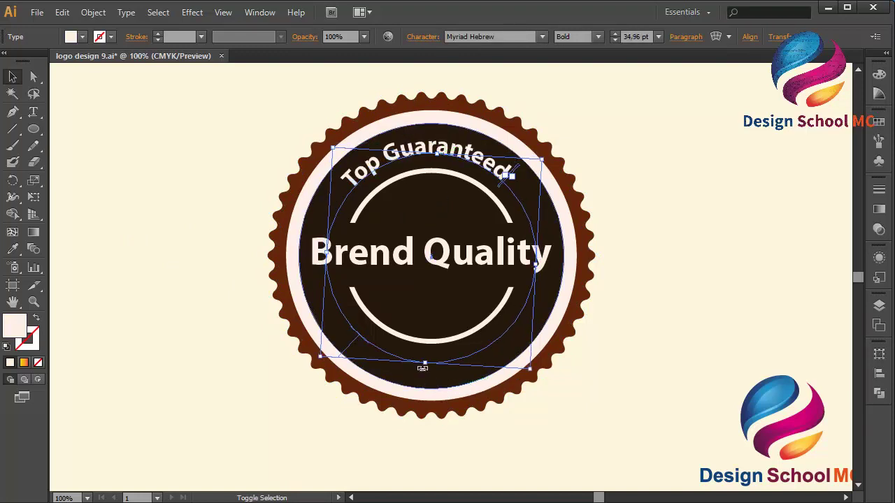
{"action": "left_click_drag", "start_coordinate": [423, 363], "coordinate": [425, 358]}
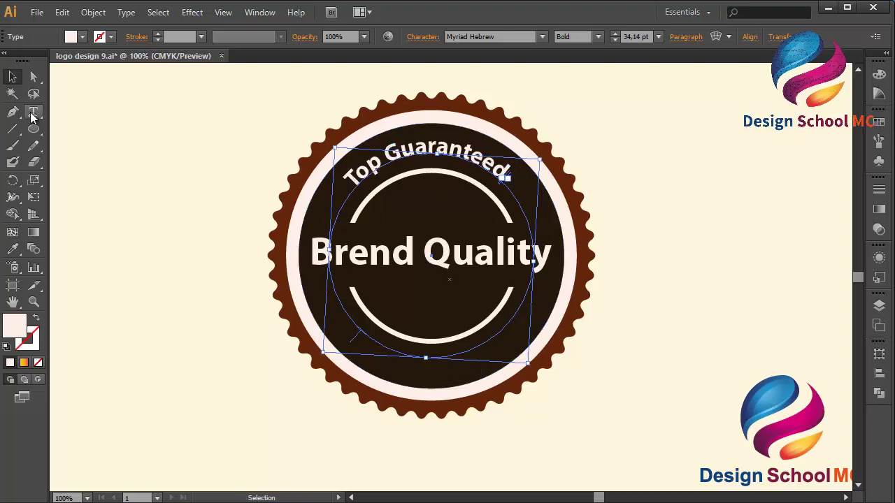
Insert "Best. Product. 2516" on the circular path at the badge's top, with spaces separating it from "Top Guaranteed"
{"action": "left_click", "coordinate": [30, 116]}
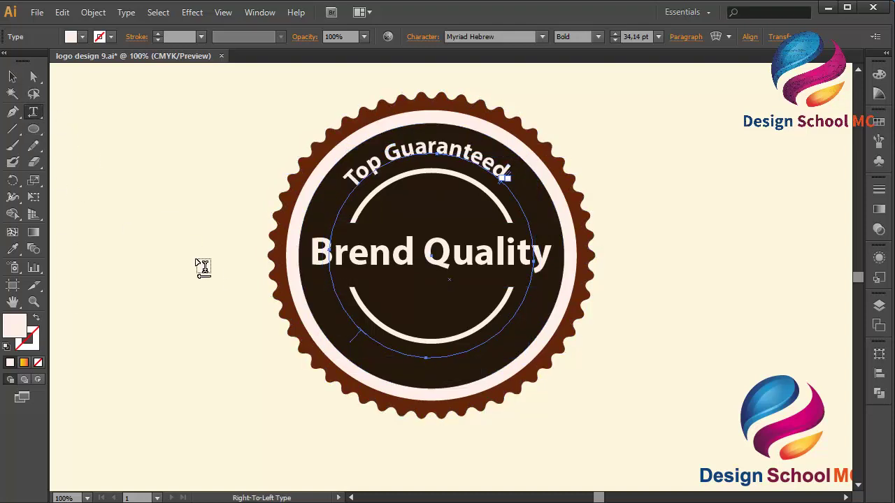
{"action": "left_click", "coordinate": [363, 332]}
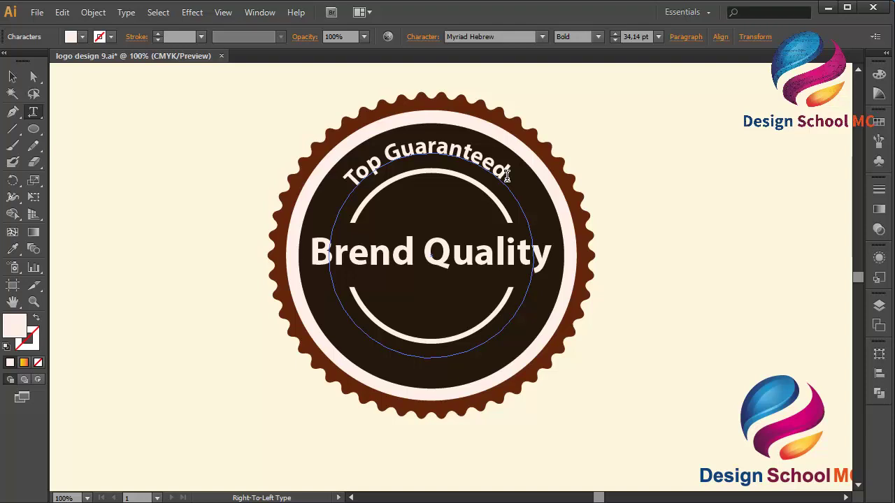
{"action": "type", "text": "Best"}
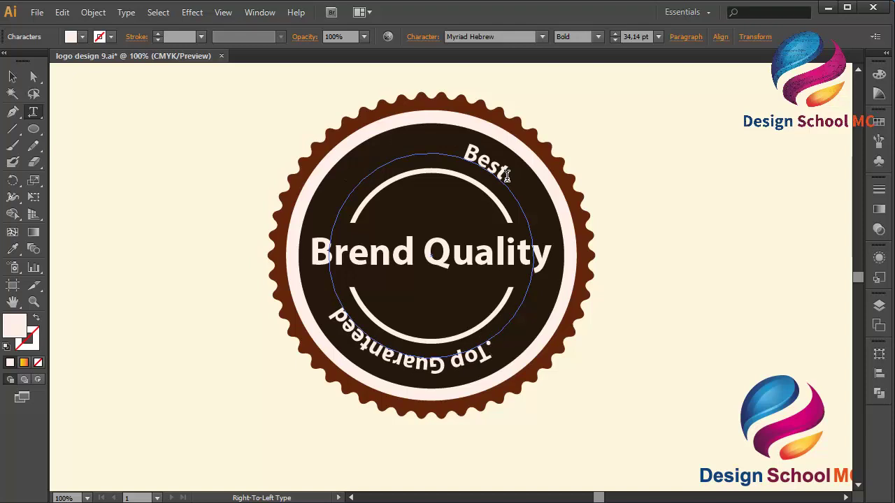
{"action": "type", "text": ". Product"}
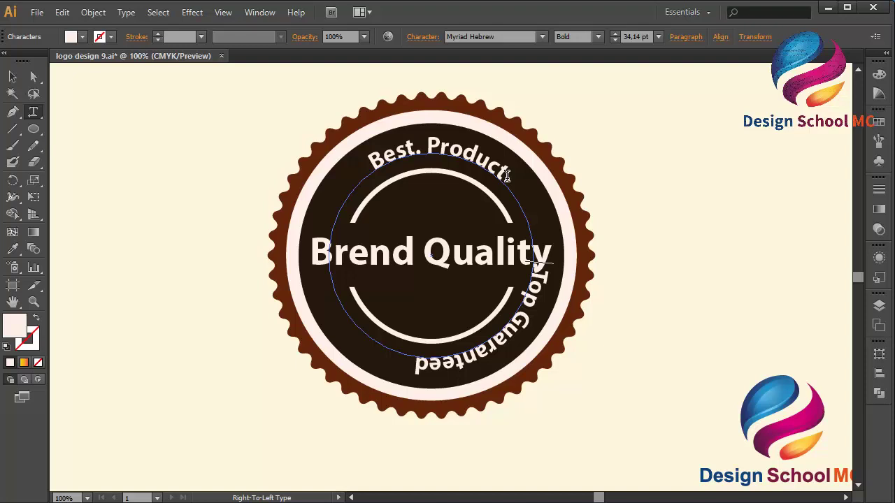
{"action": "type", "text": ".200"}
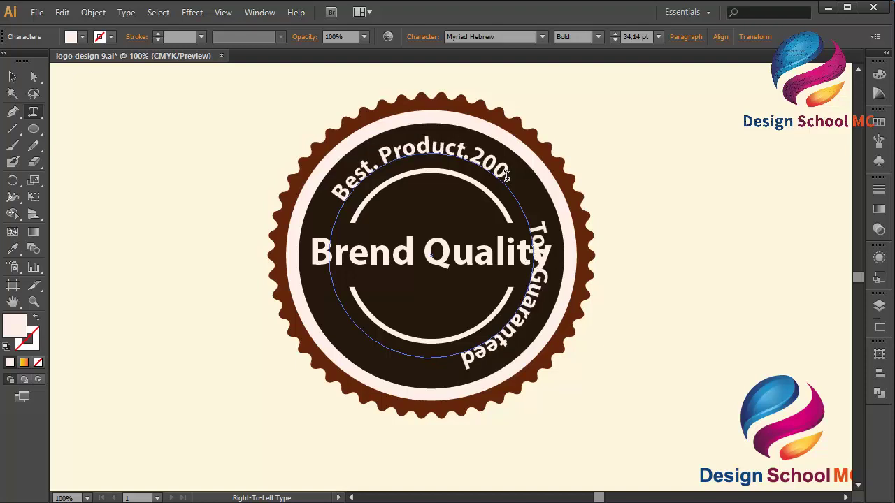
{"action": "key", "text": "BackSpace"}
{"action": "key", "text": "BackSpace"}
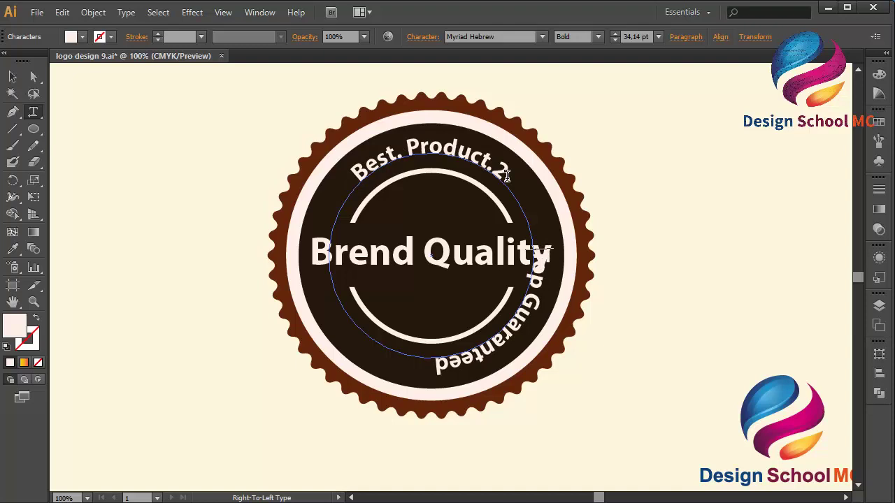
{"action": "type", "text": "5"}
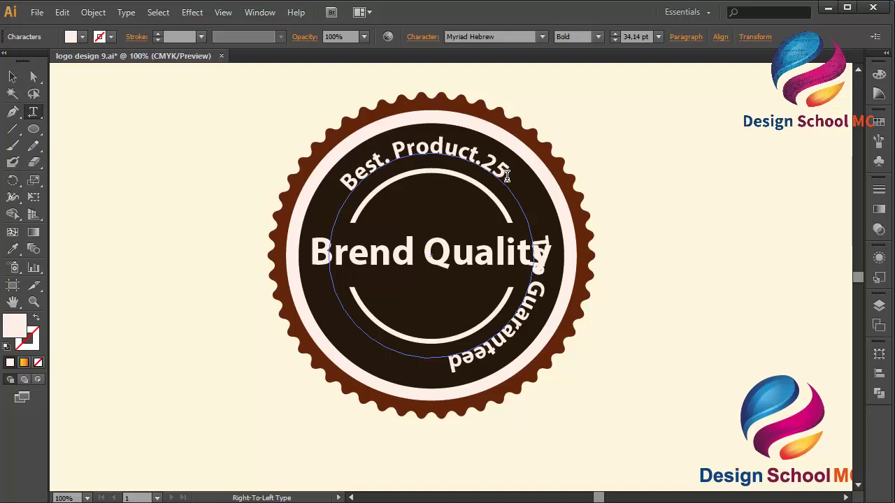
{"action": "type", "text": "16"}
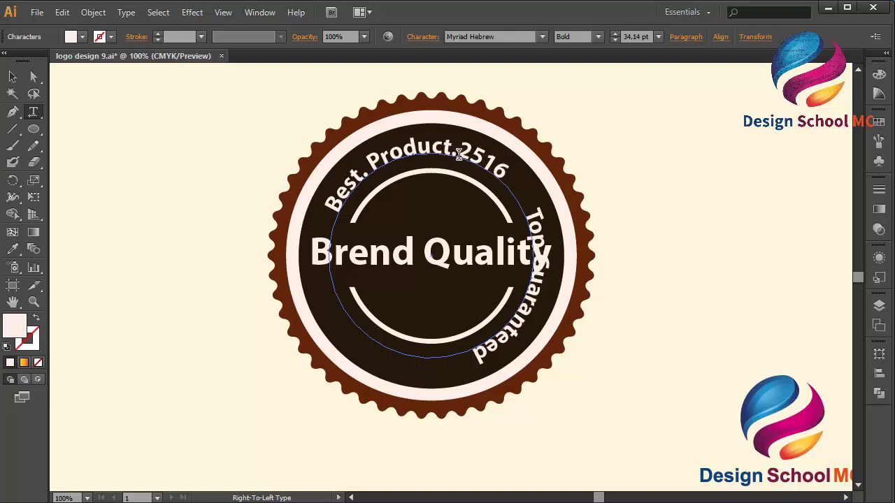
{"action": "left_click", "coordinate": [459, 154]}
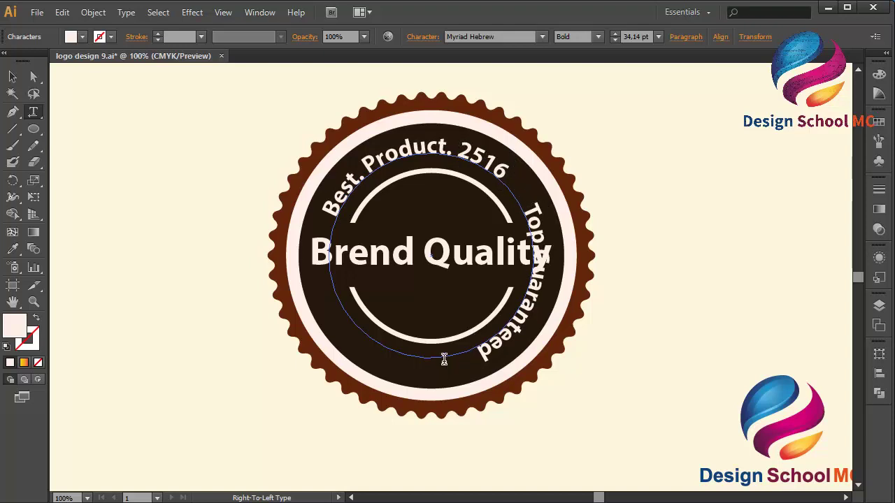
{"action": "left_click_drag", "start_coordinate": [447, 360], "coordinate": [449, 366]}
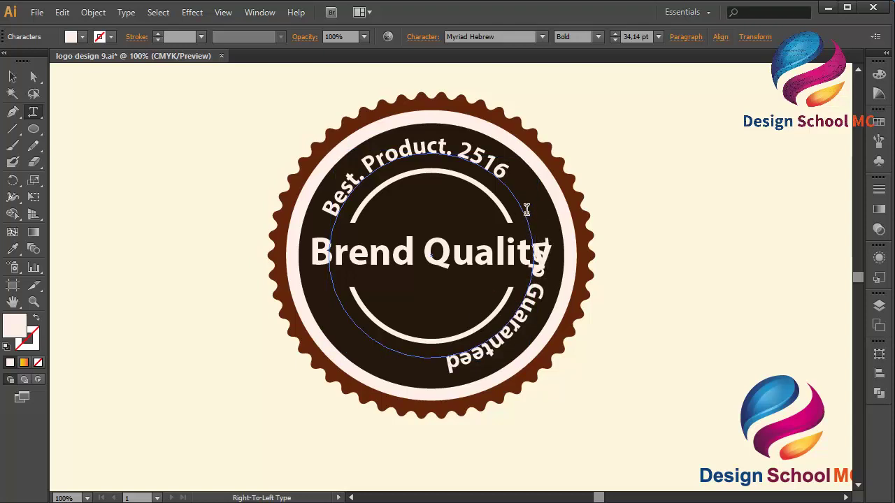
{"action": "key", "text": "BackSpace"}
{"action": "key", "text": "BackSpace"}
{"action": "key", "text": "BackSpace"}
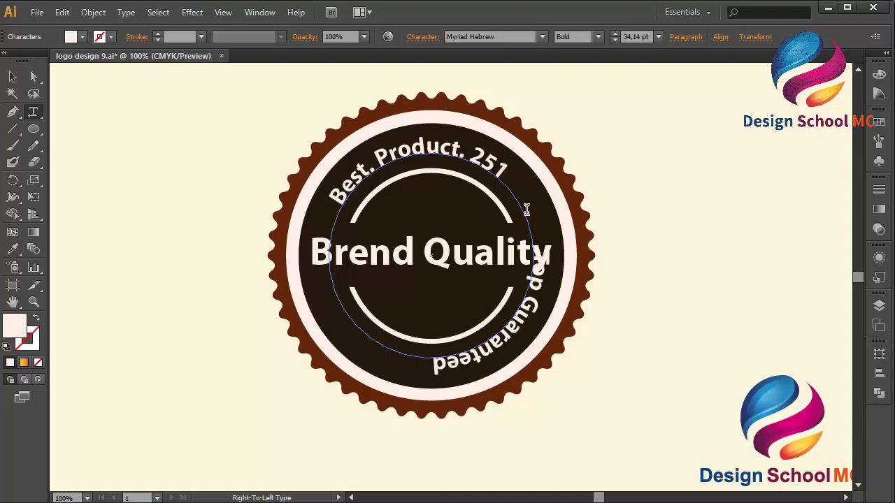
{"action": "key", "text": "BackSpace"}
{"action": "key", "text": "BackSpace"}
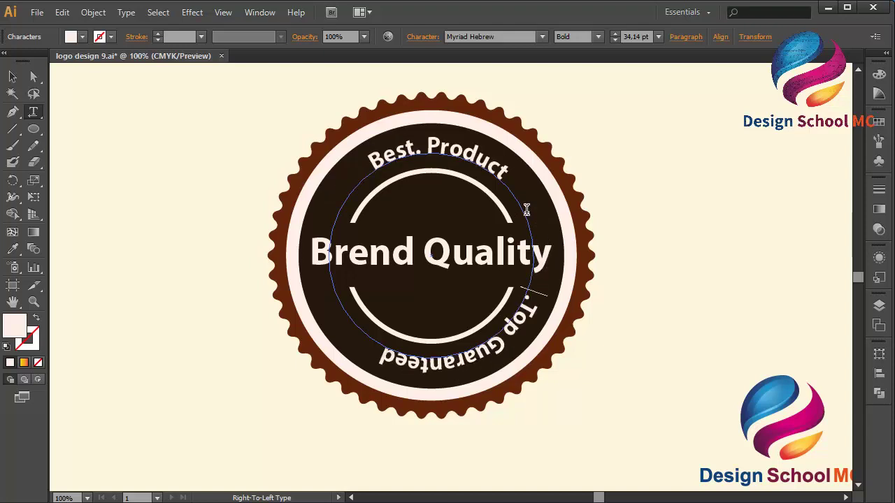
{"action": "key", "text": "ctrl+z"}
{"action": "key", "text": "ctrl+z"}
{"action": "key", "text": "ctrl+z"}
{"action": "key", "text": "ctrl+z"}
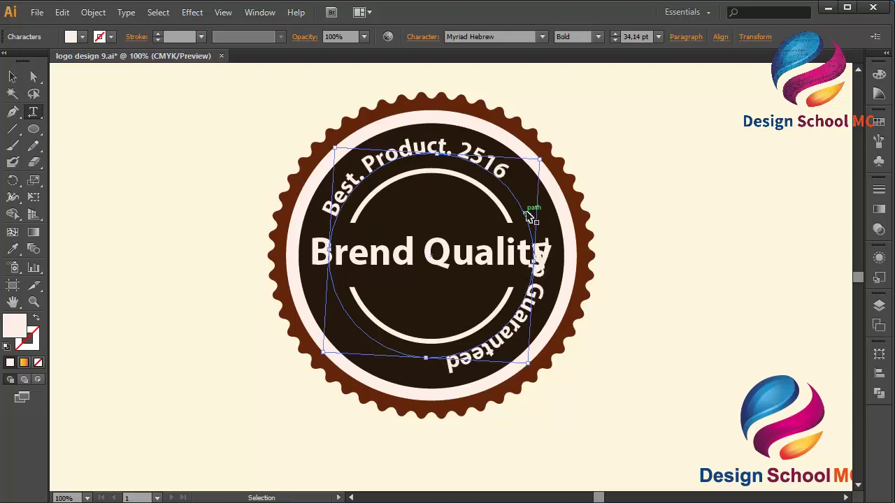
Rotate the circular text to centre "Best. Product. 2516" at the badge's top, and adjust the spacing to centre "Top Guaranteed" at the bottom
{"action": "left_click", "coordinate": [12, 77]}
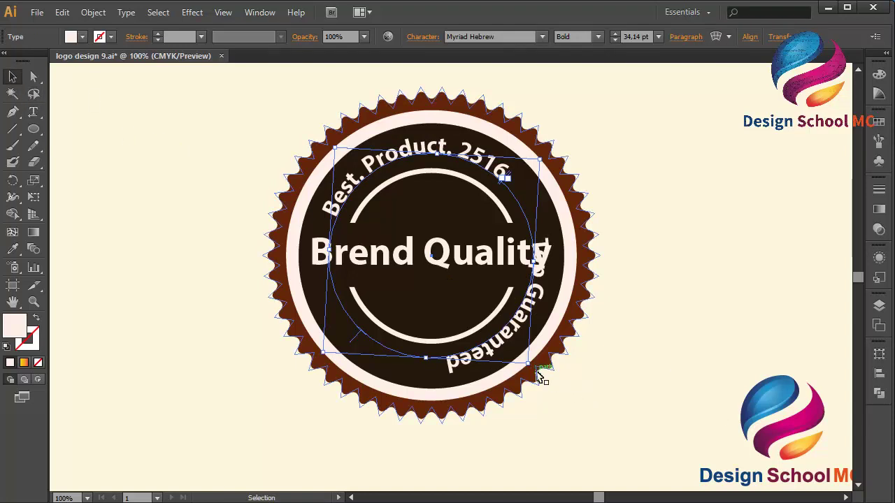
{"action": "left_click_drag", "start_coordinate": [534, 371], "coordinate": [503, 393]}
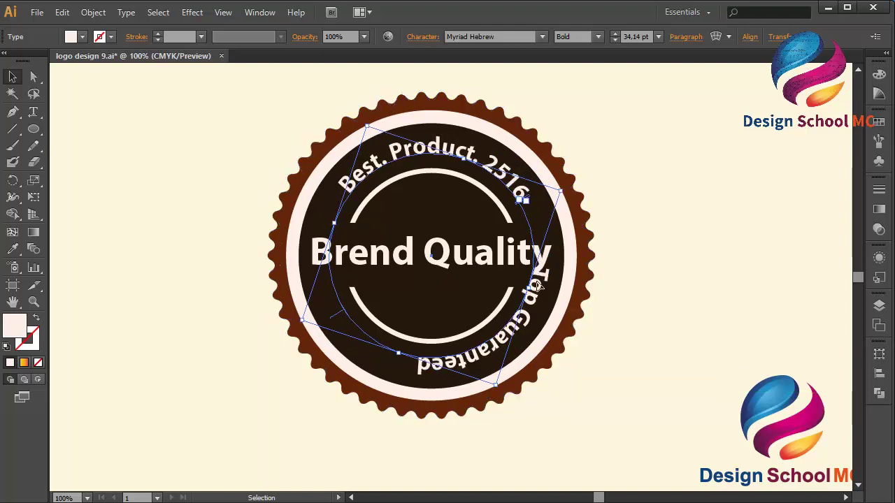
{"action": "key", "text": "t"}
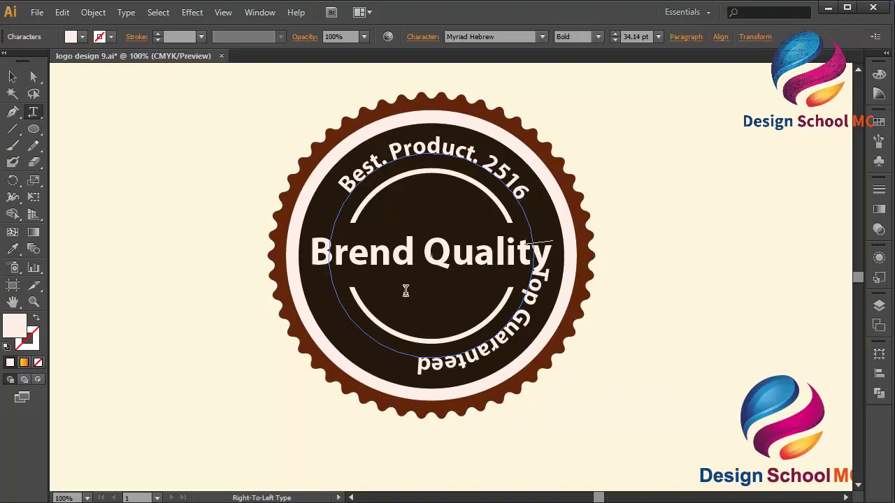
{"action": "left_click", "coordinate": [338, 304]}
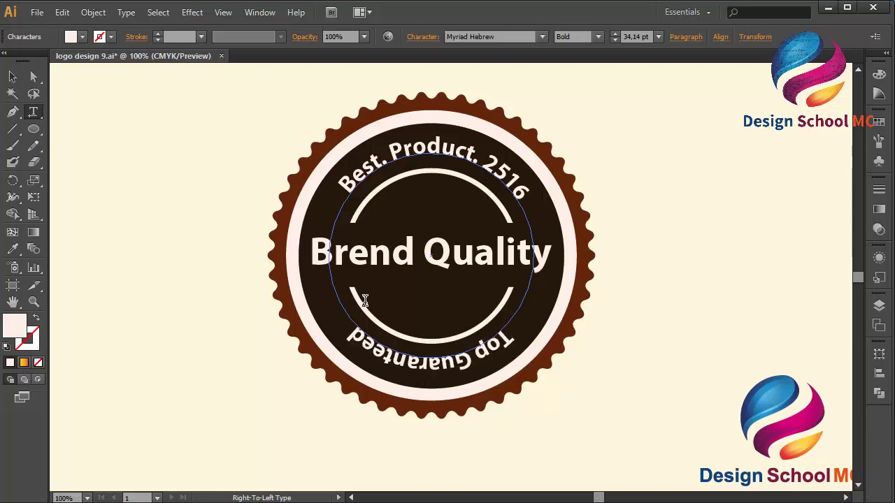
{"action": "left_click", "coordinate": [13, 77]}
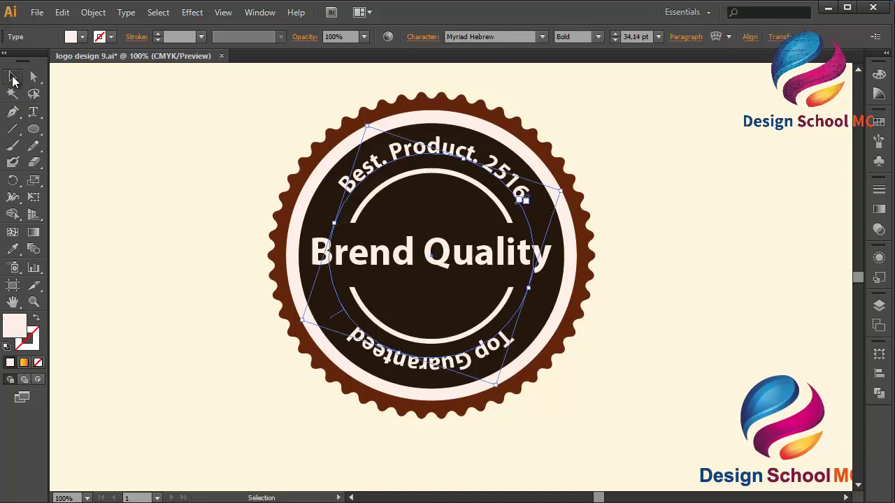
{"action": "left_click", "coordinate": [435, 293]}
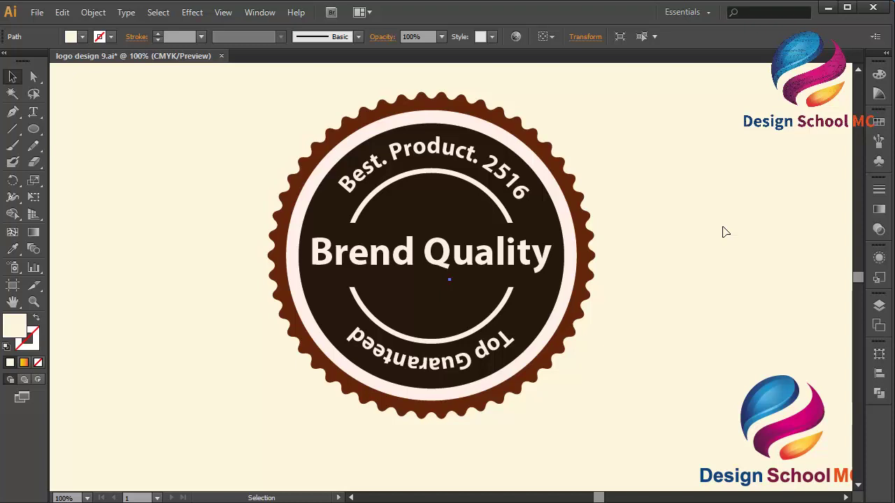
Draw a thin cream rectangle from the upper arc's left end to the cream ring, and align it with the arc's end
{"action": "left_click_drag", "start_coordinate": [33, 128], "coordinate": [86, 129]}
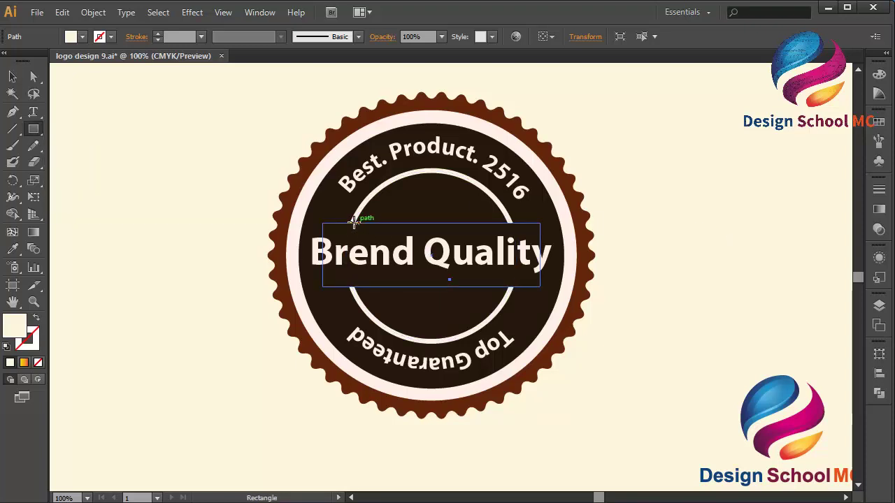
{"action": "left_click_drag", "start_coordinate": [356, 221], "coordinate": [294, 218]}
{"action": "left_click", "coordinate": [10, 79]}
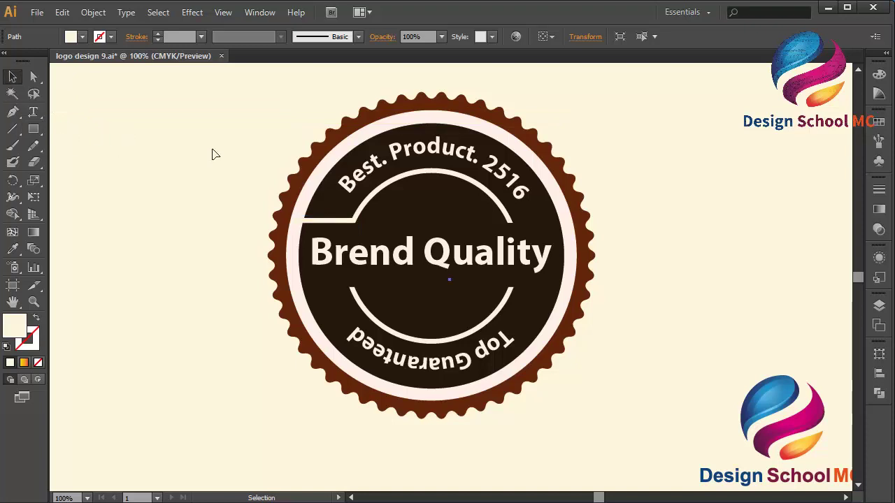
{"action": "mouse_move", "coordinate": [357, 221]}
{"action": "left_mouse_down"}
{"action": "mouse_move", "coordinate": [365, 223]}
{"action": "mouse_move", "coordinate": [357, 221]}
{"action": "left_mouse_up"}
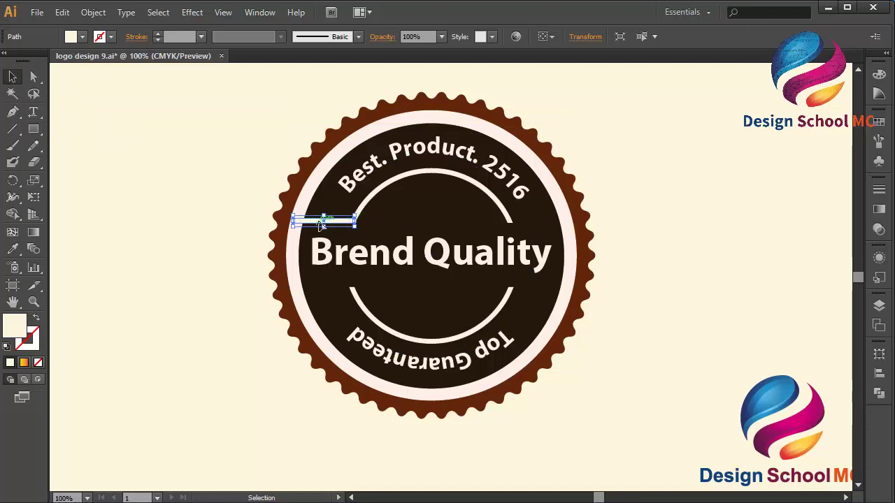
Duplicate the thin cream bar in front and move the copy straight down to the lower arc's left end
{"action": "left_click", "coordinate": [62, 14]}
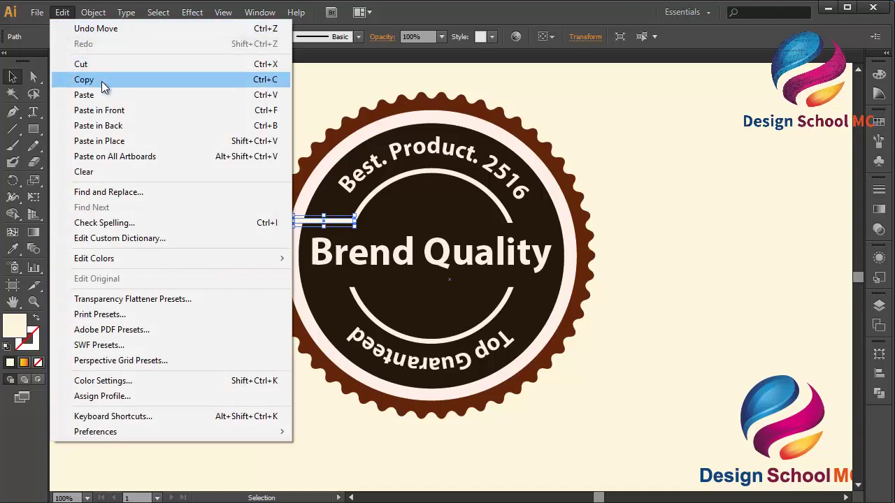
{"action": "left_click", "coordinate": [104, 83]}
{"action": "left_click", "coordinate": [62, 12]}
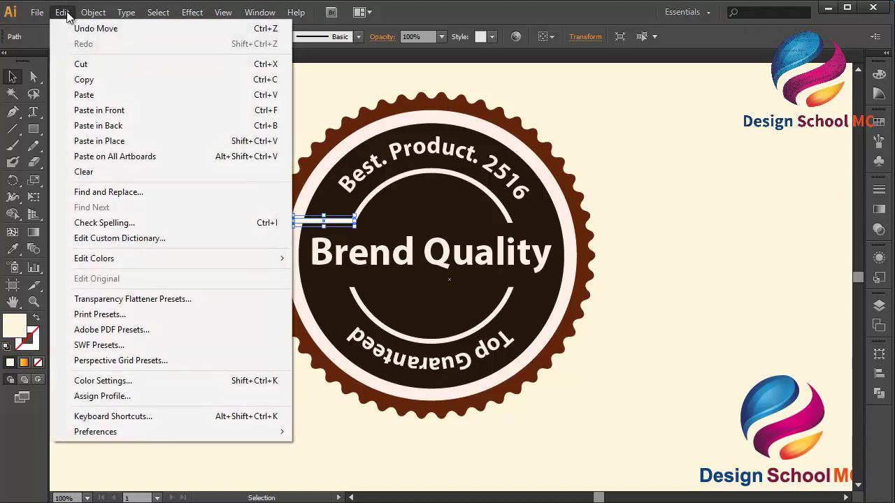
{"action": "left_click", "coordinate": [107, 112]}
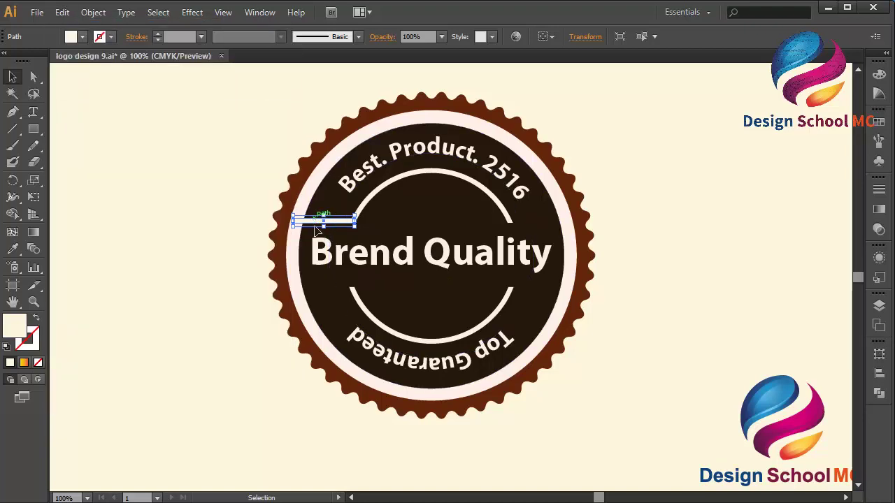
{"action": "left_click_drag", "start_coordinate": [315, 228], "coordinate": [353, 291]}
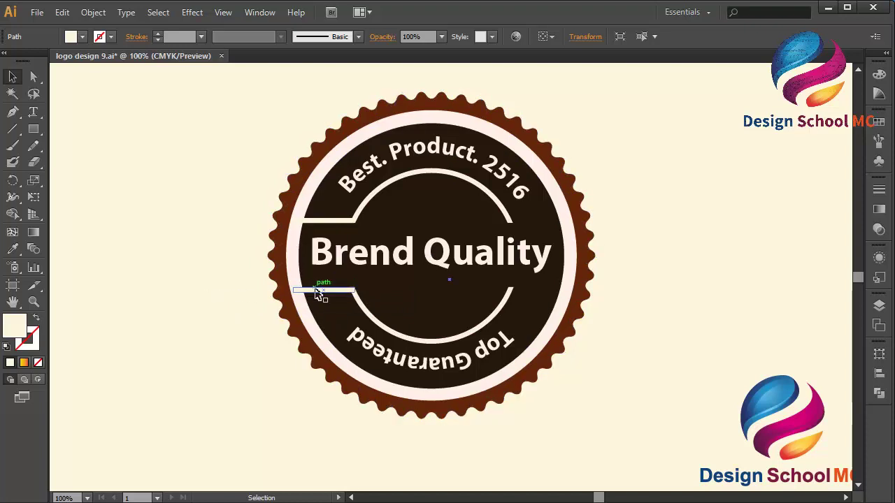
Duplicate both left bars and move the copies across to join the right ends of the upper and lower arcs to the ring
{"action": "left_click", "coordinate": [336, 218], "text": "shift"}
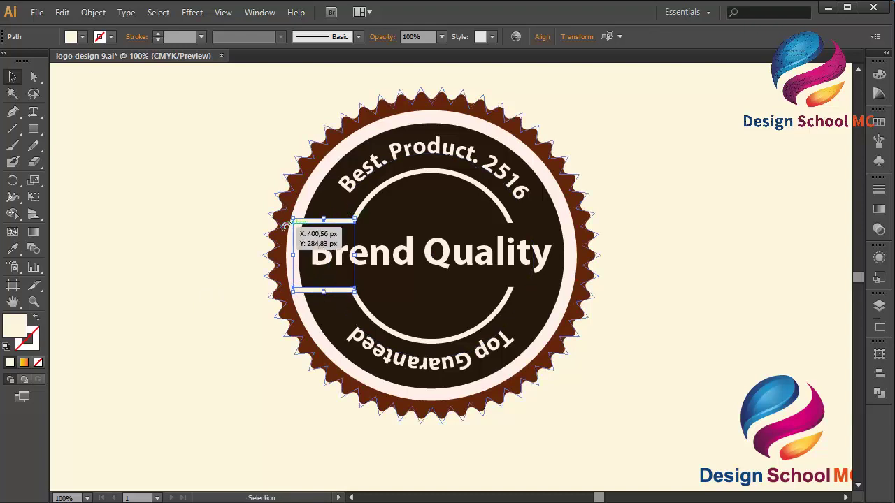
{"action": "left_click", "coordinate": [62, 12]}
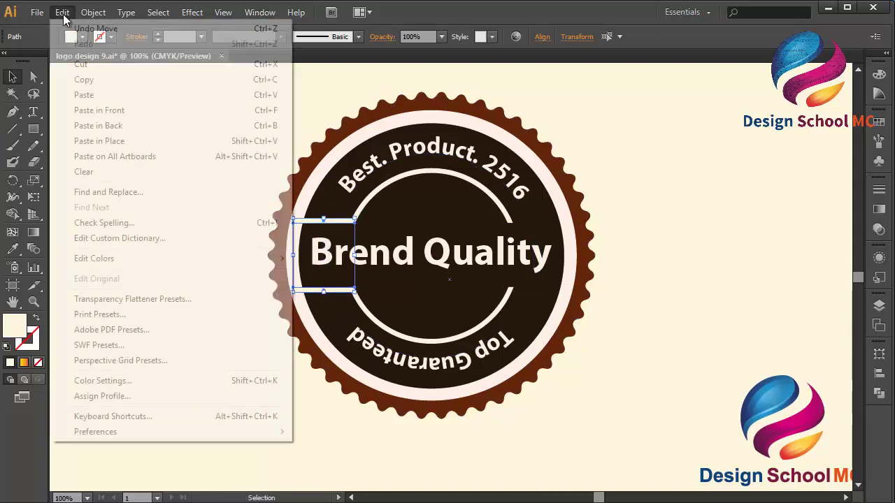
{"action": "left_click", "coordinate": [101, 80]}
{"action": "left_click", "coordinate": [62, 13]}
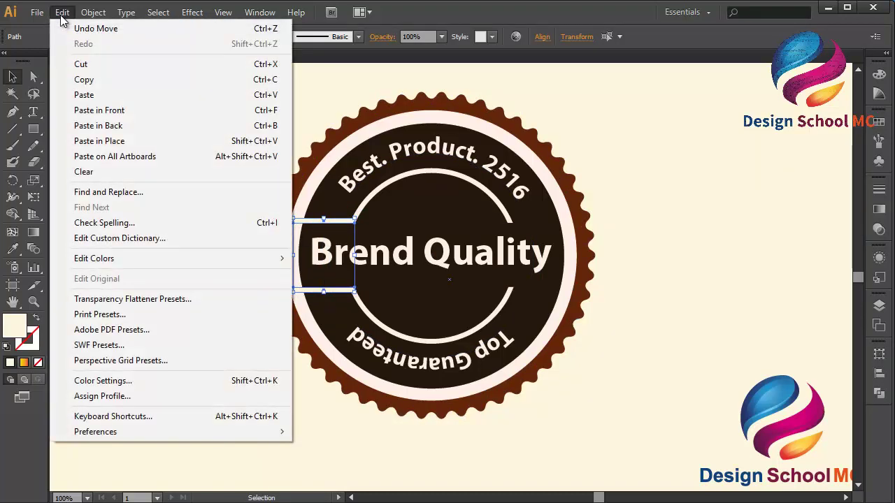
{"action": "left_click", "coordinate": [115, 115]}
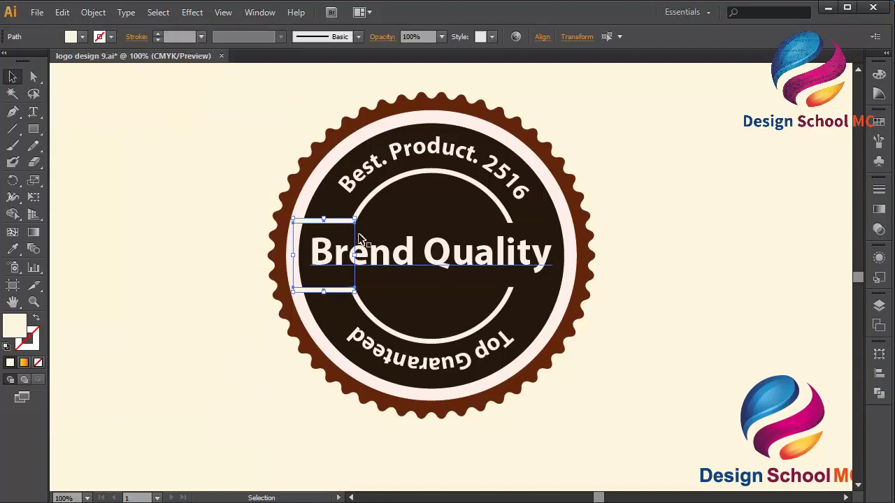
{"action": "key", "text": "Right"}
{"action": "key", "text": "Right"}
{"action": "key", "text": "Right"}
{"action": "key", "text": "Right"}
{"action": "key", "text": "Right"}
{"action": "key", "text": "Right"}
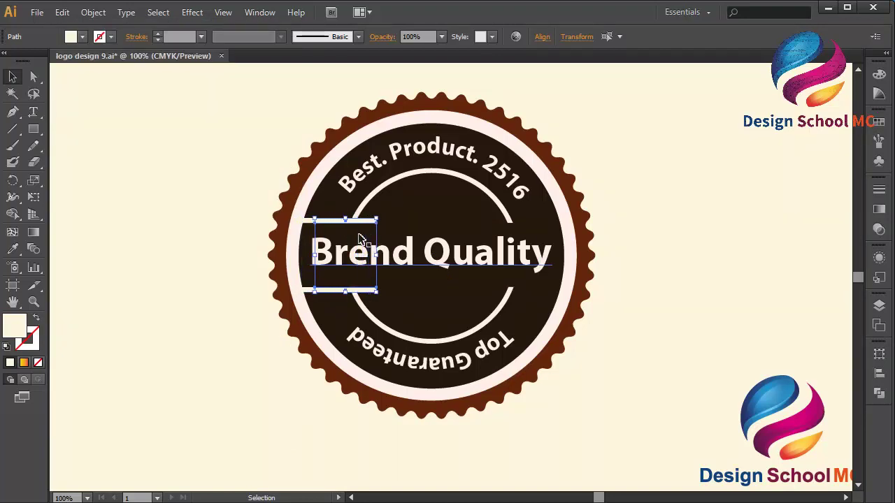
{"action": "left_click_drag", "start_coordinate": [360, 222], "coordinate": [552, 220]}
{"action": "left_click", "coordinate": [679, 258]}
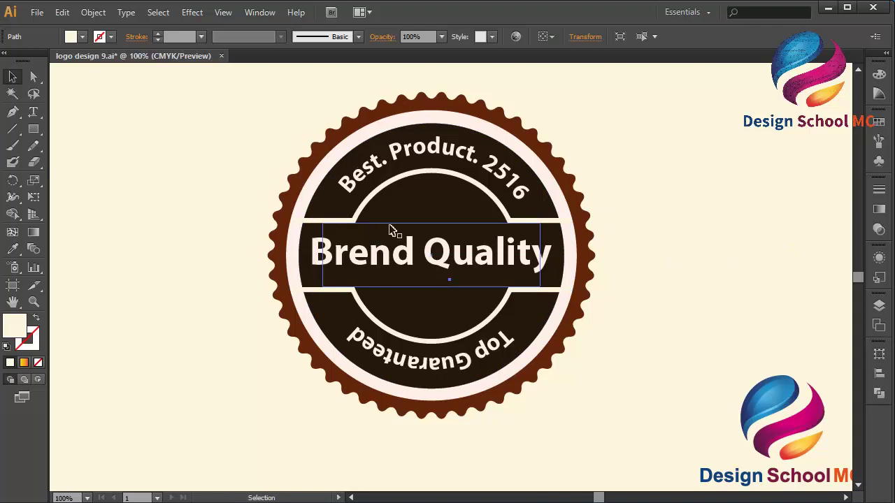
{"action": "left_click", "coordinate": [313, 222]}
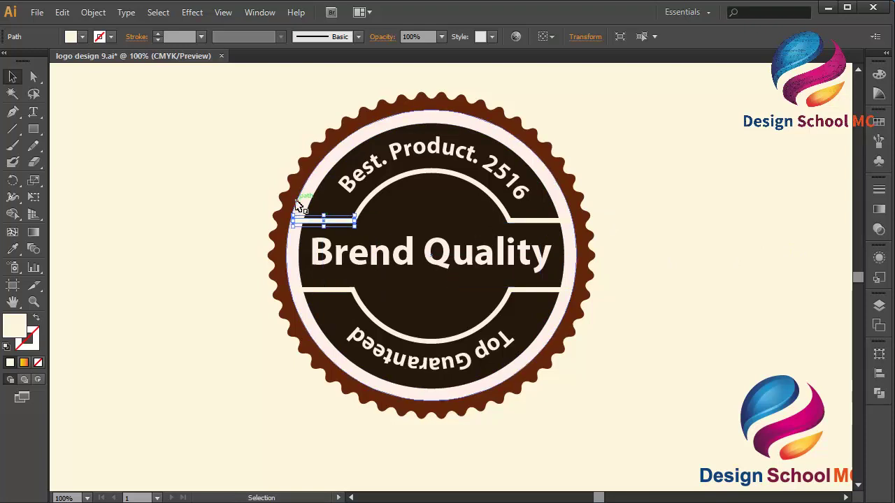
{"action": "left_click", "coordinate": [303, 206]}
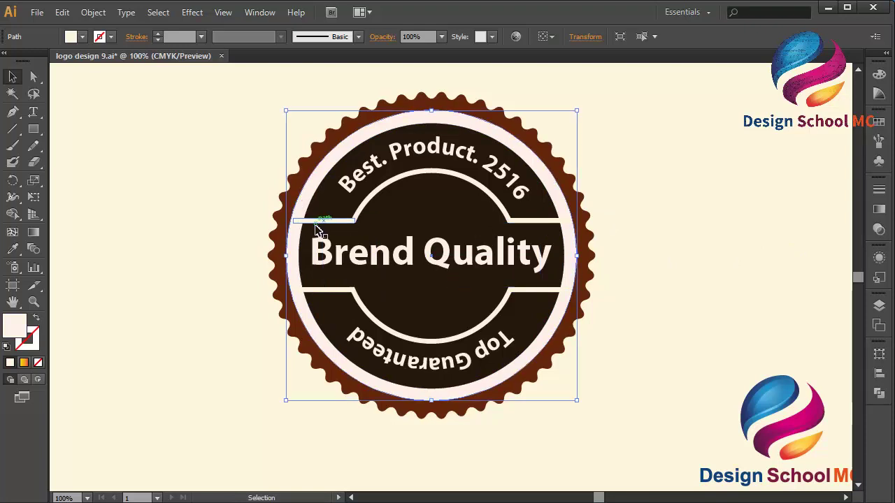
{"action": "left_click", "coordinate": [319, 221]}
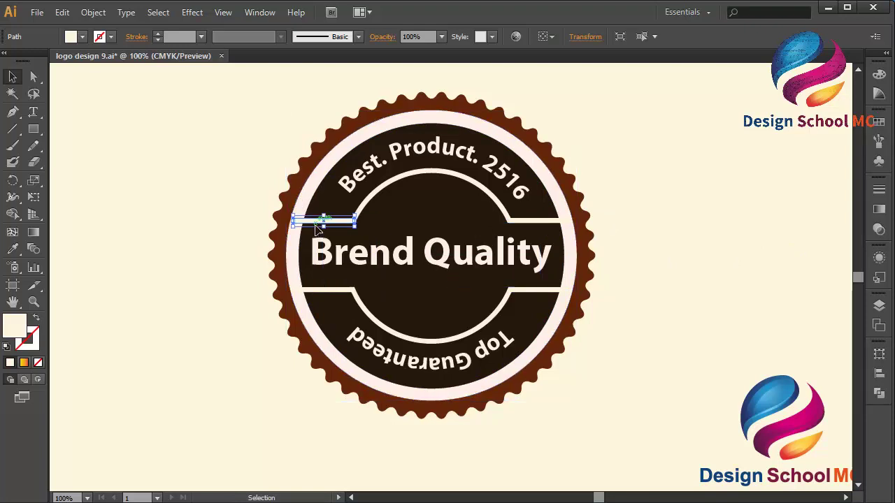
Try a five-pointed star with radii of 30 px and 50 px in the outer ring's fill above the title, and undo it
{"action": "left_click", "coordinate": [316, 188]}
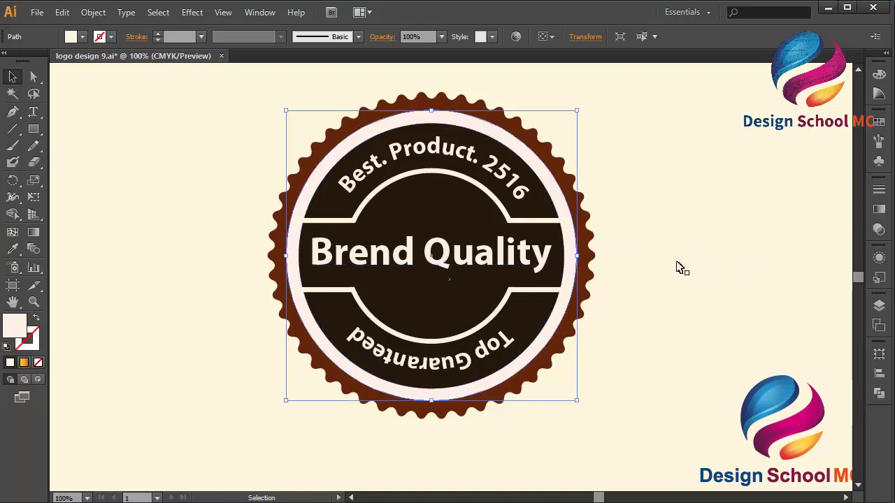
{"action": "left_click", "coordinate": [33, 129]}
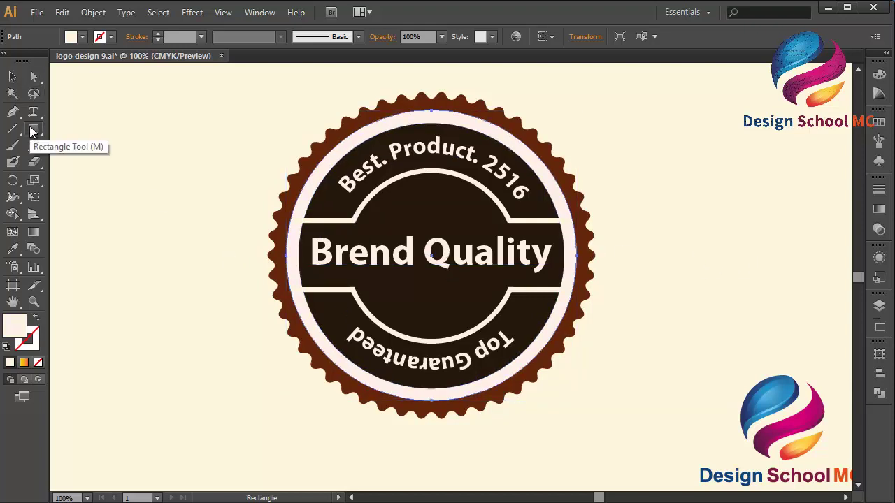
{"action": "left_click", "coordinate": [34, 130]}
{"action": "left_click", "coordinate": [91, 195]}
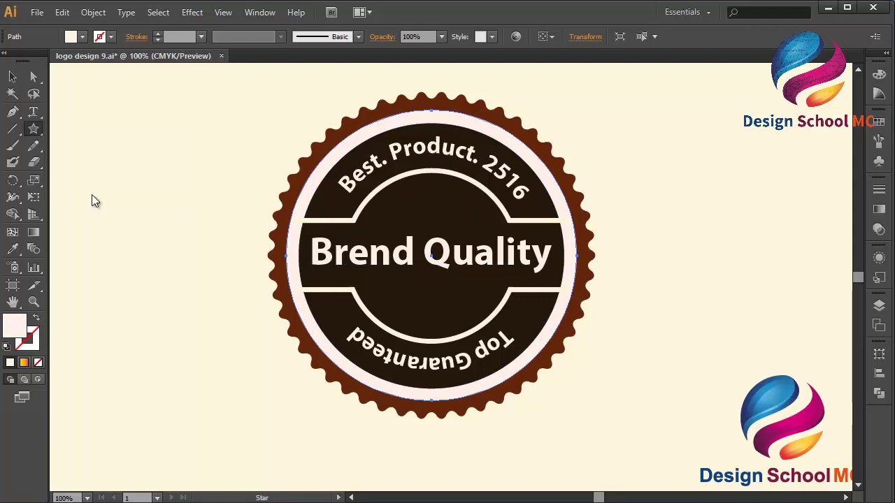
{"action": "left_click", "coordinate": [405, 211]}
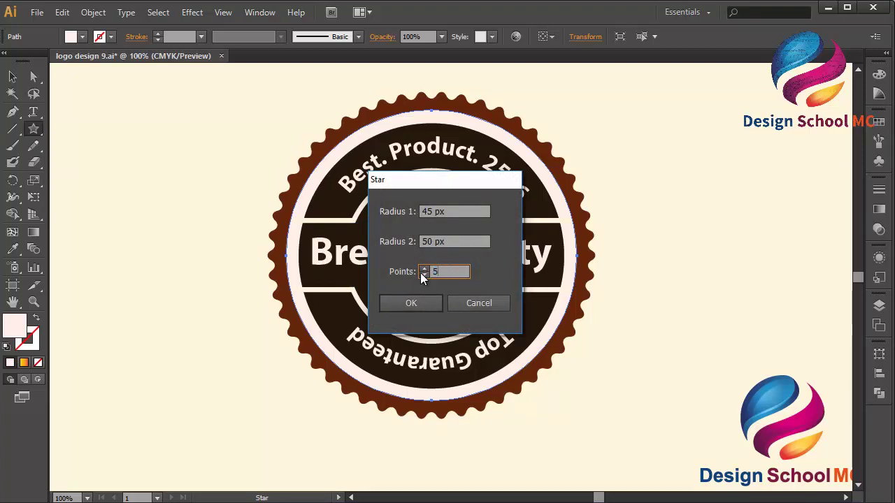
{"action": "left_click", "coordinate": [447, 212]}
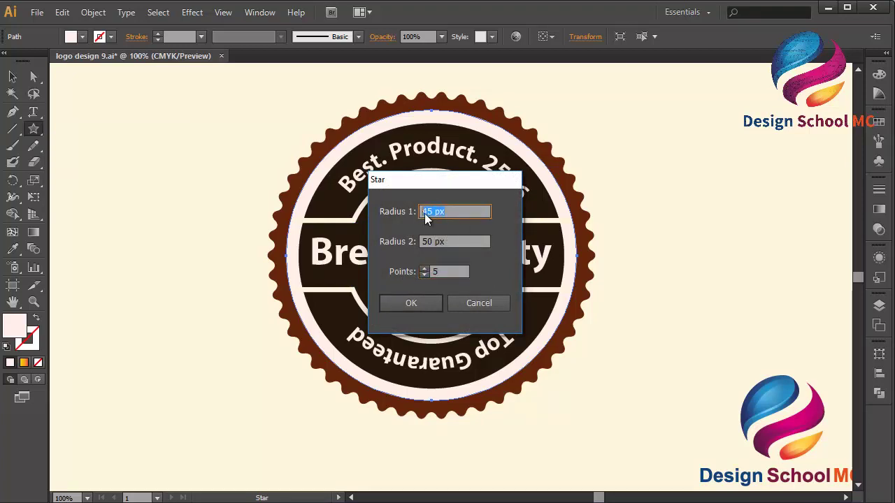
{"action": "type", "text": "30"}
{"action": "left_click", "coordinate": [416, 303]}
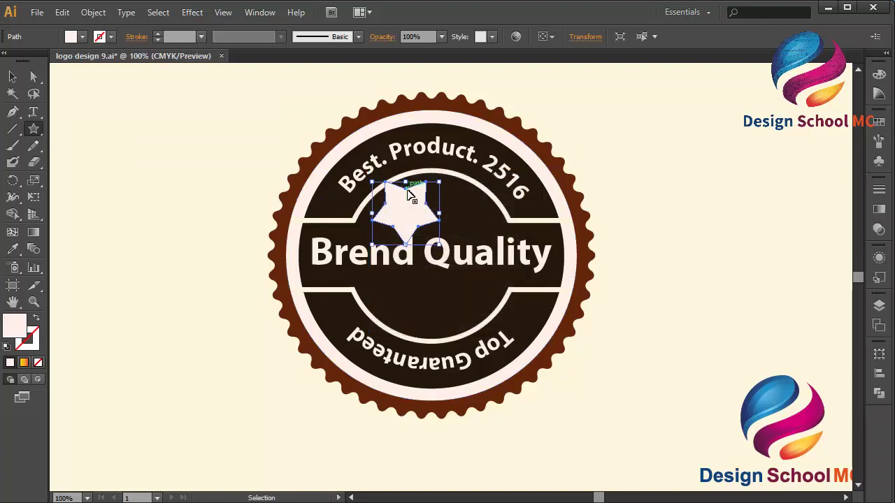
{"action": "key", "text": "ctrl+z"}
Create a five-pointed star with Radius 1 of 25 px and Radius 2 of 50 px above the title
{"action": "left_click", "coordinate": [420, 210]}
{"action": "left_click", "coordinate": [431, 211]}
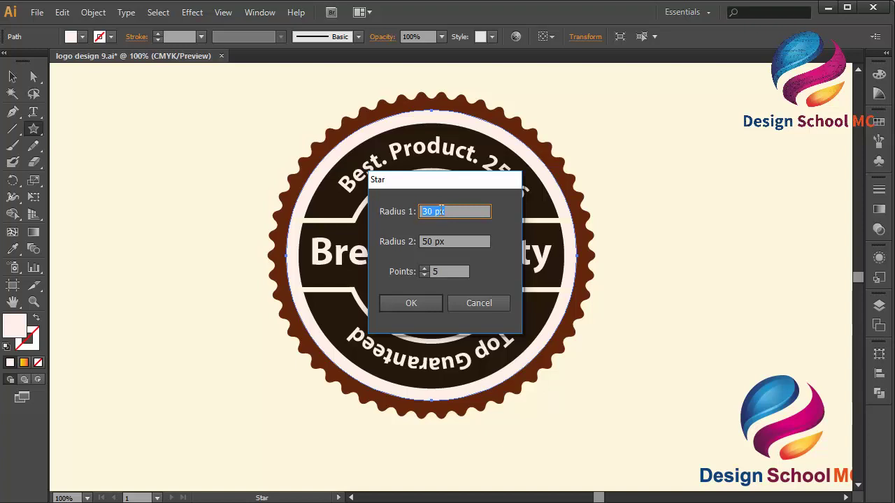
{"action": "type", "text": "20"}
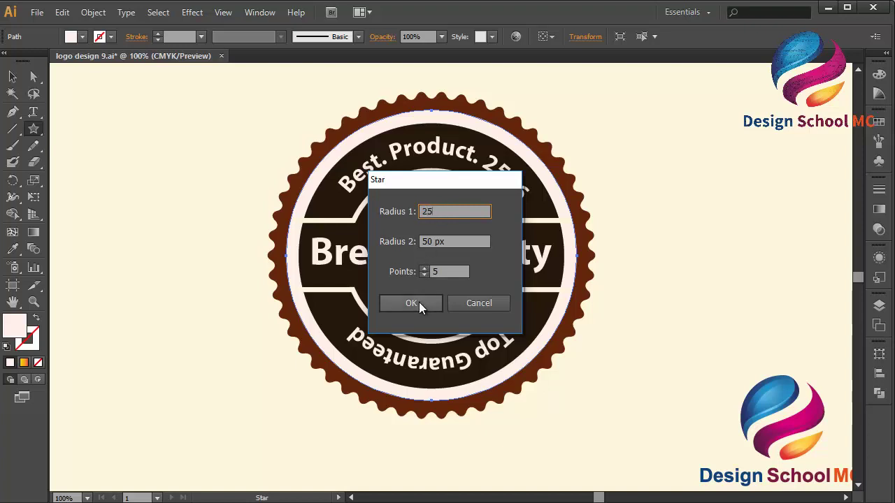
{"action": "left_click", "coordinate": [418, 302]}
Rotate the star upright, then shrink it and place it inside the upper arc's left side, above the title
{"action": "left_click", "coordinate": [12, 76]}
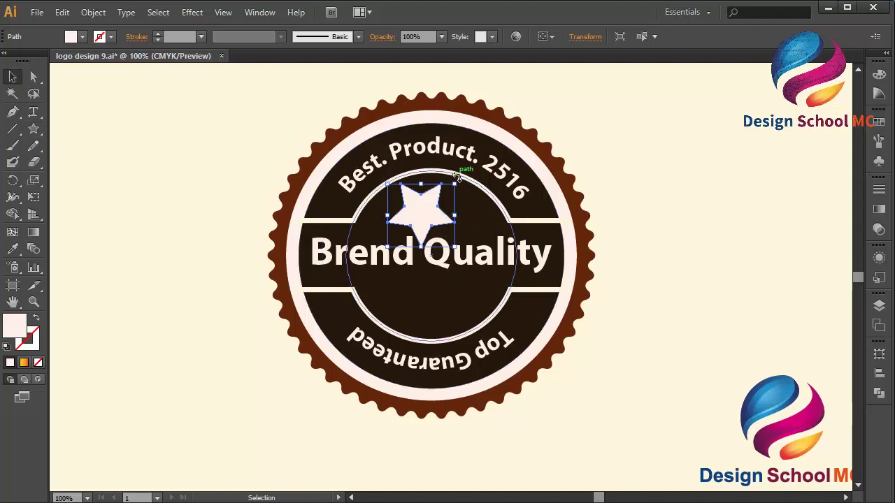
{"action": "left_click_drag", "start_coordinate": [472, 183], "coordinate": [483, 211]}
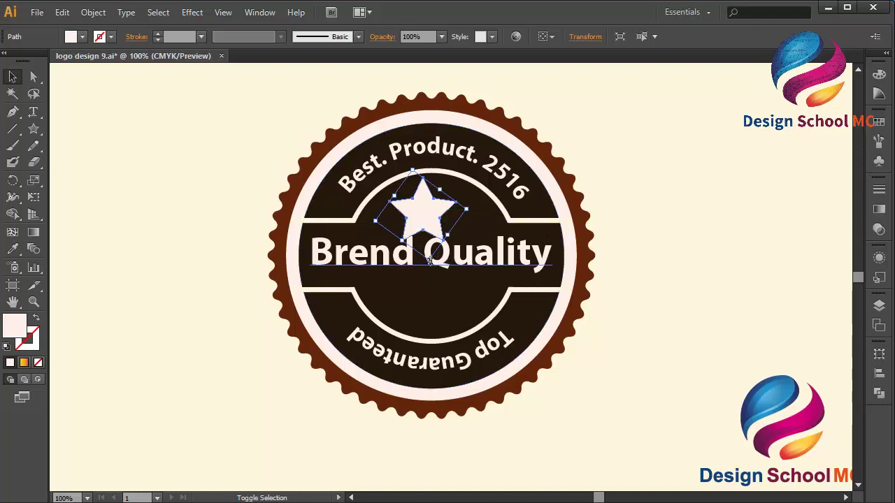
{"action": "left_click_drag", "start_coordinate": [429, 242], "coordinate": [386, 218]}
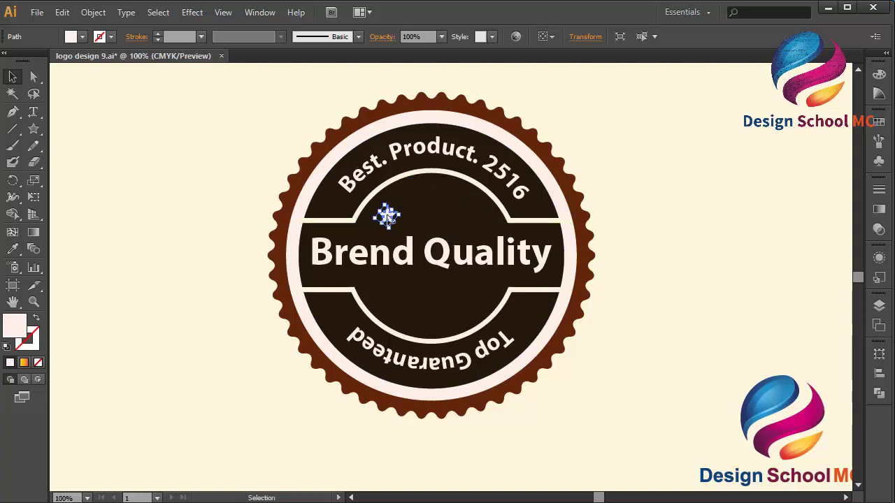
Duplicate the small star in front and move the copy horizontally to the badge's vertical centre line
{"action": "left_click", "coordinate": [62, 12]}
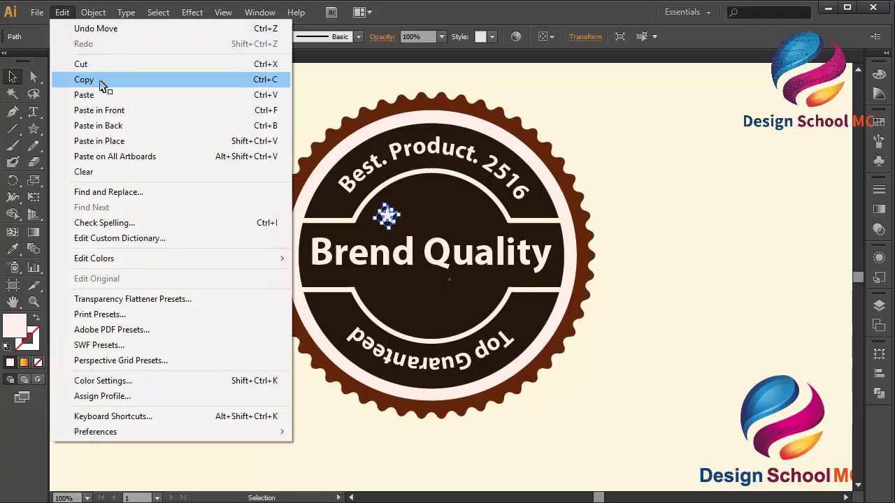
{"action": "left_click", "coordinate": [84, 80]}
{"action": "left_click", "coordinate": [62, 13]}
{"action": "left_click", "coordinate": [101, 112]}
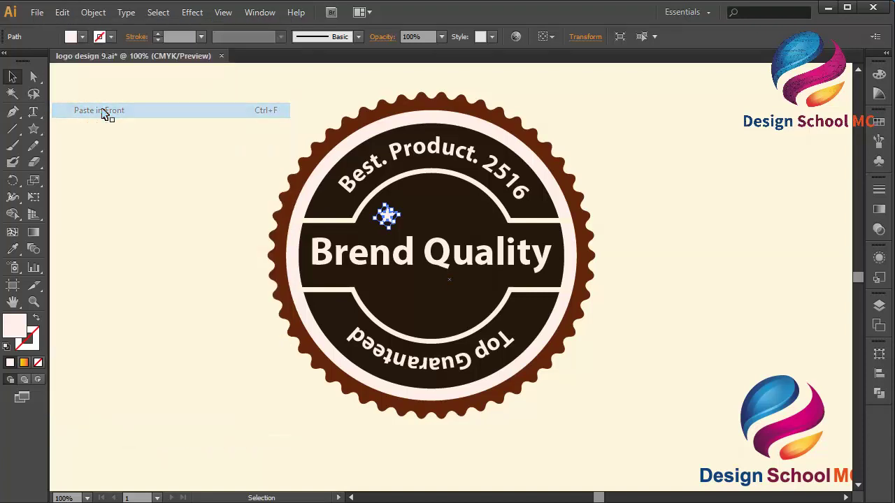
{"action": "left_click_drag", "start_coordinate": [387, 217], "coordinate": [432, 218]}
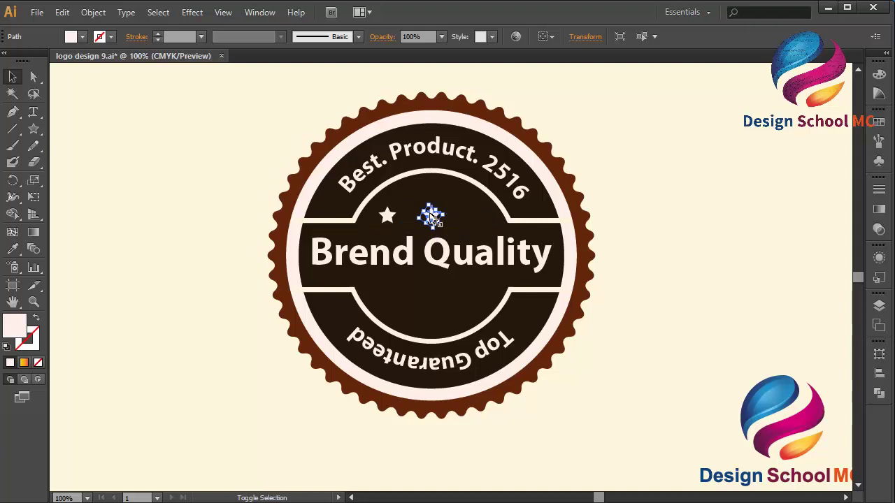
Duplicate the centre star and move the copy to the upper arc's right side, level with the other two stars
{"action": "left_click", "coordinate": [62, 12]}
{"action": "left_click", "coordinate": [98, 80]}
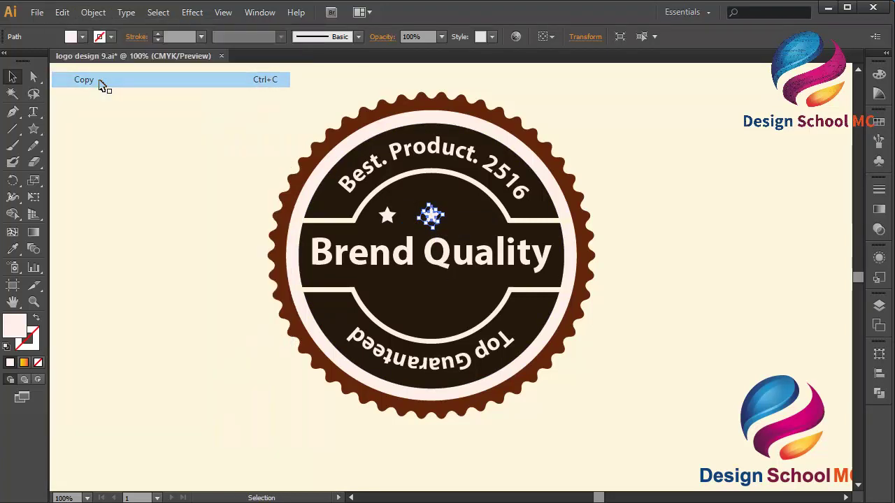
{"action": "left_click", "coordinate": [64, 13]}
{"action": "left_click", "coordinate": [108, 111]}
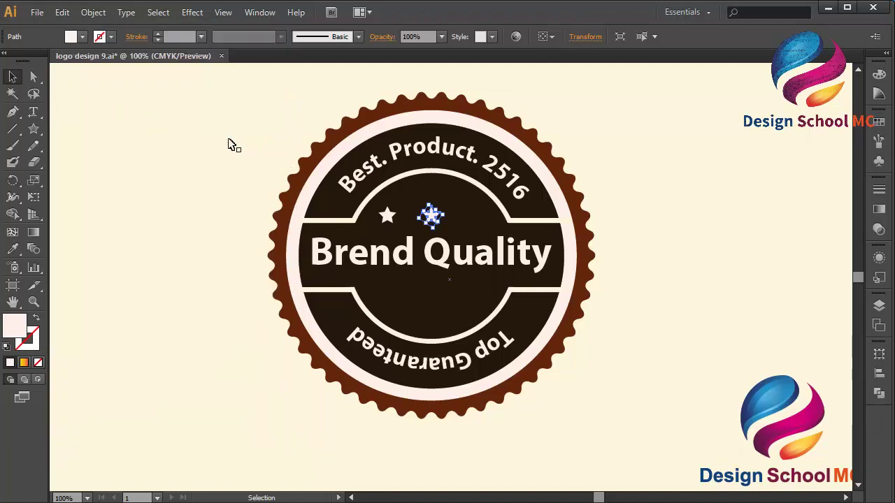
{"action": "mouse_move", "coordinate": [431, 216]}
{"action": "left_mouse_down"}
{"action": "mouse_move", "coordinate": [484, 217]}
{"action": "mouse_move", "coordinate": [432, 217]}
{"action": "left_mouse_up"}
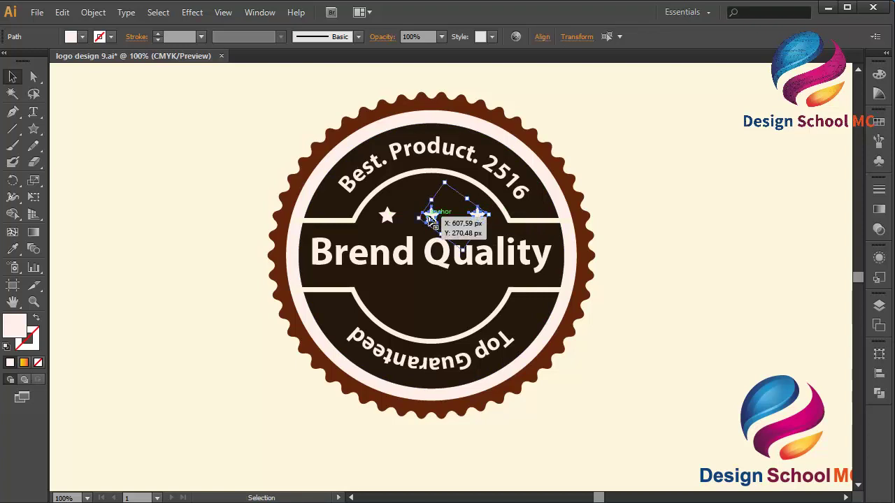
Raise the middle star above the two side stars so the three form an arch under the upper arc
{"action": "left_click", "coordinate": [470, 204]}
{"action": "left_click", "coordinate": [431, 217]}
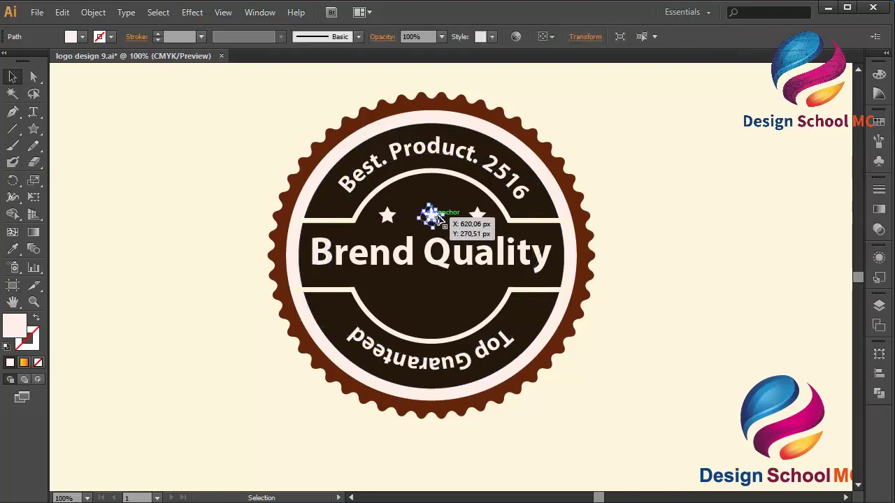
{"action": "key", "text": "Up"}
{"action": "key", "text": "Up"}
{"action": "key", "text": "Up"}
{"action": "key", "text": "Up"}
{"action": "key", "text": "Up"}
{"action": "key", "text": "Up"}
{"action": "key", "text": "Up"}
{"action": "key", "text": "Up"}
{"action": "key", "text": "Up"}
{"action": "key", "text": "Up"}
{"action": "key", "text": "Up"}
{"action": "key", "text": "Up"}
{"action": "key", "text": "Up"}
{"action": "key", "text": "Up"}
{"action": "key", "text": "Up"}
{"action": "key", "text": "Up"}
{"action": "key", "text": "Up"}
{"action": "key", "text": "Up"}
{"action": "key", "text": "Up"}
{"action": "key", "text": "Up"}
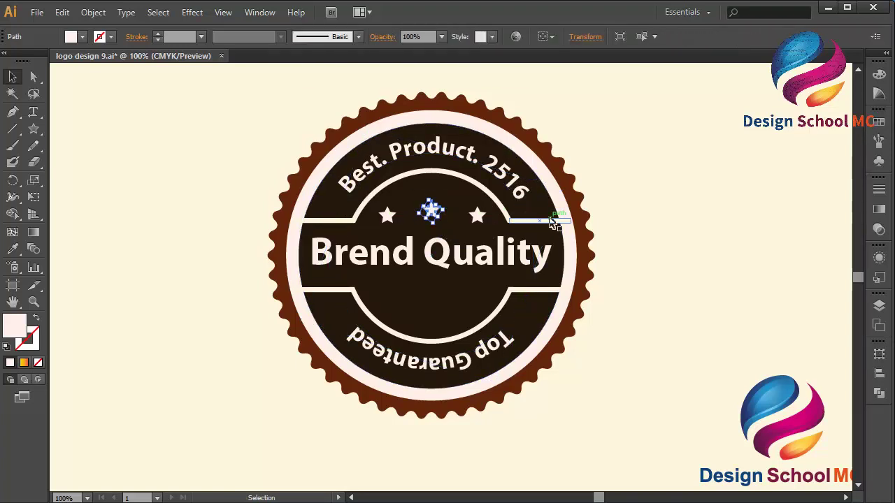
{"action": "key", "text": "Up"}
{"action": "key", "text": "Up"}
{"action": "key", "text": "Up"}
{"action": "key", "text": "Up"}
{"action": "key", "text": "Up"}
{"action": "key", "text": "Up"}
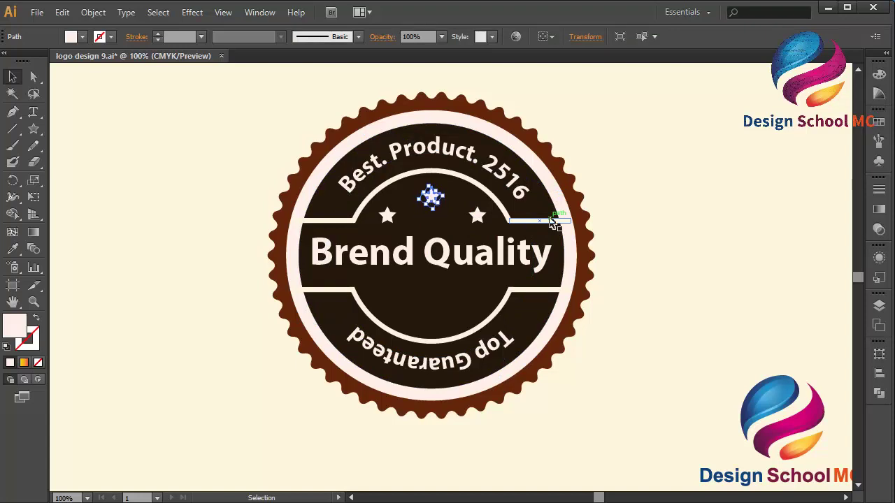
Duplicate all three stars under the upper arc, pasting the copies in front of the originals
{"action": "left_click", "coordinate": [478, 216], "text": "shift"}
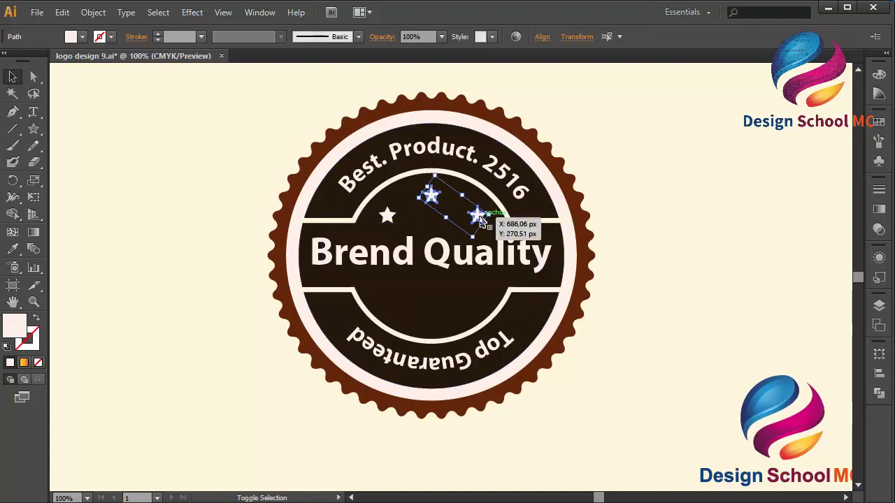
{"action": "left_click", "coordinate": [387, 216], "text": "shift"}
{"action": "left_click", "coordinate": [62, 12]}
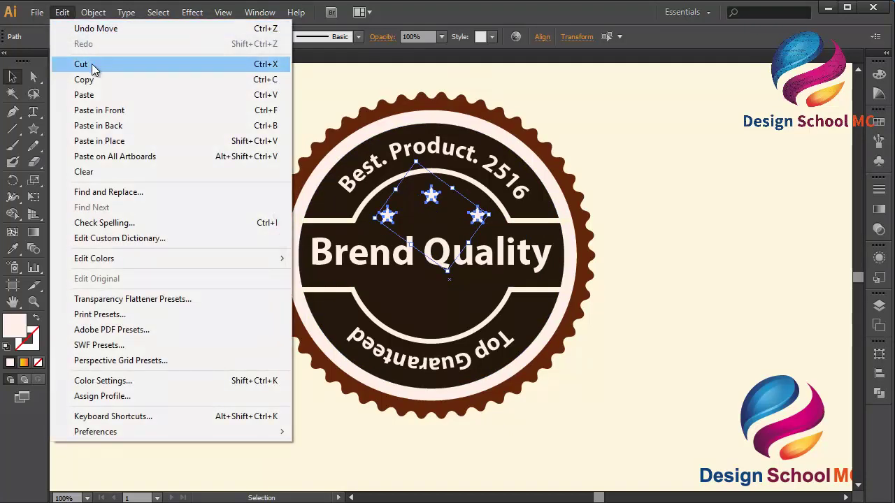
{"action": "left_click", "coordinate": [98, 81]}
{"action": "left_click", "coordinate": [62, 12]}
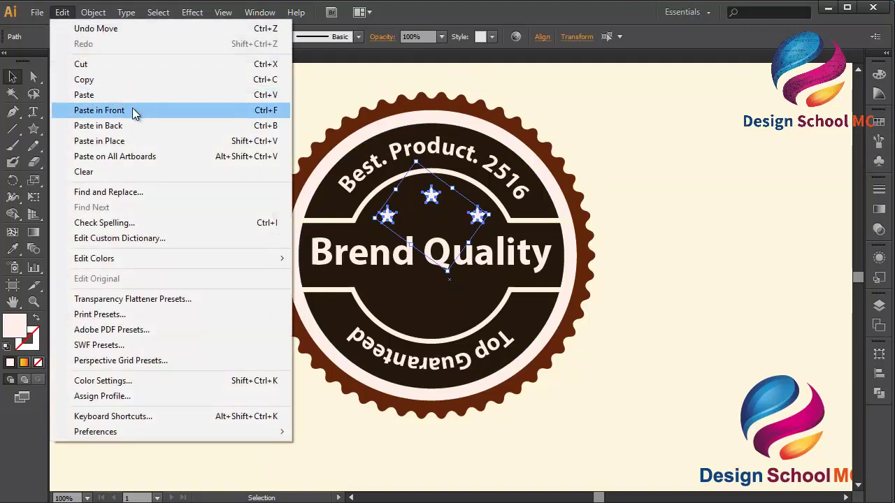
{"action": "left_click", "coordinate": [135, 114]}
Move the three star copies straight down below the title, with the outer two just under the lower bars
{"action": "key", "text": "Down"}
{"action": "key", "text": "Down"}
{"action": "key", "text": "Down"}
{"action": "key", "text": "Down"}
{"action": "key", "text": "Down"}
{"action": "key", "text": "Down"}
{"action": "key", "text": "Down"}
{"action": "key", "text": "Down"}
{"action": "key", "text": "Down"}
{"action": "key", "text": "Down"}
{"action": "key", "text": "Down"}
{"action": "key", "text": "Down"}
{"action": "key", "text": "Down"}
{"action": "key", "text": "Down"}
{"action": "key", "text": "Down"}
{"action": "key", "text": "Down"}
{"action": "key", "text": "Down"}
{"action": "key", "text": "Down"}
{"action": "key", "text": "Down"}
{"action": "key", "text": "Down"}
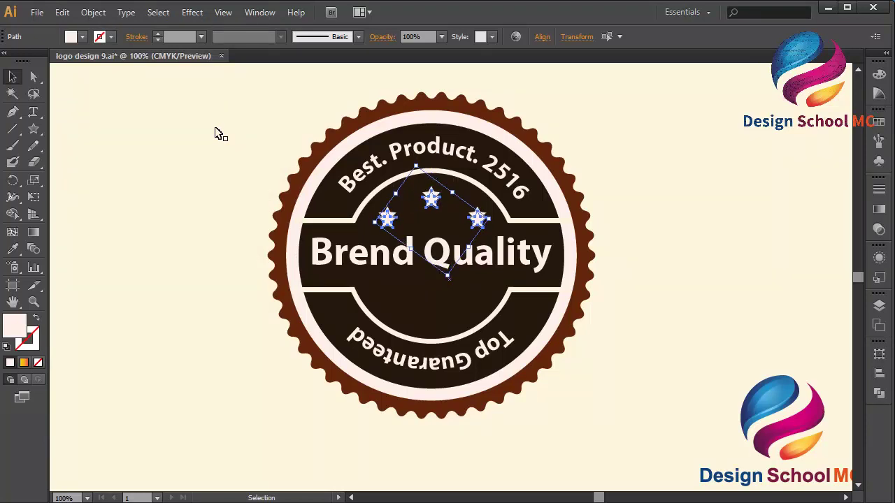
{"action": "key", "text": "Down"}
{"action": "key", "text": "Down"}
{"action": "key", "text": "Down"}
{"action": "key", "text": "Down"}
{"action": "key", "text": "Down"}
{"action": "key", "text": "Down"}
{"action": "key", "text": "Down"}
{"action": "key", "text": "Down"}
{"action": "key", "text": "Down"}
{"action": "key", "text": "Down"}
{"action": "key", "text": "Down"}
{"action": "key", "text": "Down"}
{"action": "key", "text": "Down"}
{"action": "key", "text": "Down"}
{"action": "key", "text": "Down"}
{"action": "key", "text": "Down"}
{"action": "key", "text": "Down"}
{"action": "key", "text": "Down"}
{"action": "key", "text": "Down"}
{"action": "key", "text": "Down"}
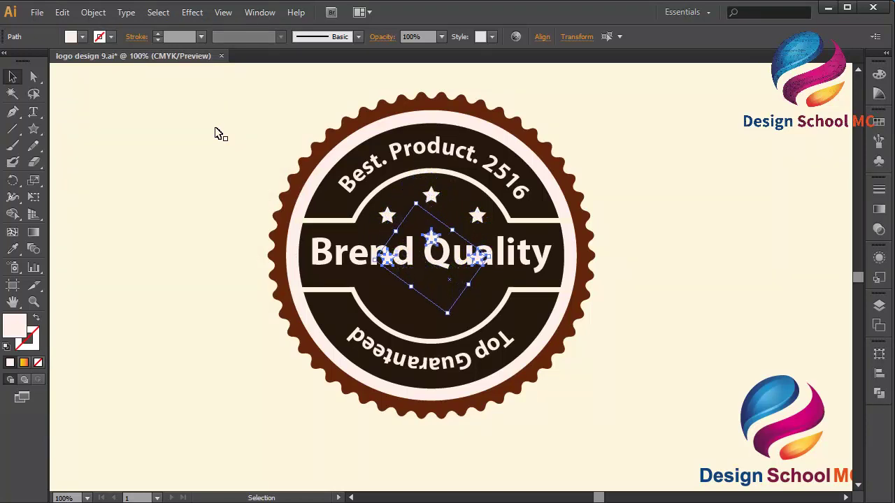
{"action": "key", "text": "Down"}
{"action": "key", "text": "Down"}
{"action": "key", "text": "Down"}
{"action": "key", "text": "Down"}
{"action": "key", "text": "Down"}
{"action": "key", "text": "Down"}
{"action": "key", "text": "Down"}
{"action": "key", "text": "Down"}
{"action": "key", "text": "Down"}
{"action": "key", "text": "Down"}
{"action": "key", "text": "Down"}
{"action": "key", "text": "Down"}
{"action": "key", "text": "Down"}
{"action": "key", "text": "Down"}
{"action": "key", "text": "Down"}
{"action": "key", "text": "Down"}
{"action": "key", "text": "Down"}
{"action": "key", "text": "Down"}
{"action": "key", "text": "Down"}
{"action": "key", "text": "Down"}
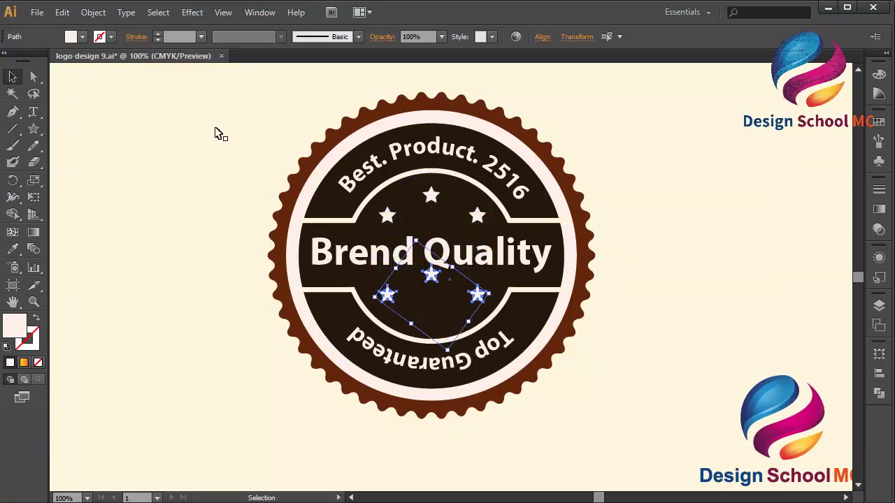
{"action": "key", "text": "Down"}
{"action": "key", "text": "Down"}
{"action": "key", "text": "Down"}
{"action": "key", "text": "Down"}
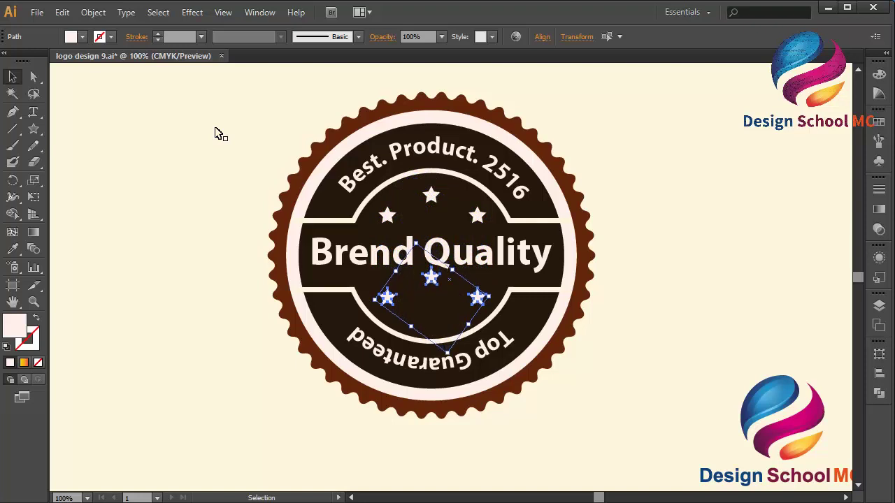
Move only the lower middle star straight down, just above the lower arc, to mirror the upper star arrangement
{"action": "left_click", "coordinate": [460, 283]}
{"action": "left_click_drag", "start_coordinate": [447, 281], "coordinate": [431, 278]}
{"action": "key", "text": "Down"}
{"action": "key", "text": "Down"}
{"action": "key", "text": "Down"}
{"action": "key", "text": "Down"}
{"action": "key", "text": "Down"}
{"action": "key", "text": "Down"}
{"action": "key", "text": "Down"}
{"action": "key", "text": "Down"}
{"action": "key", "text": "Down"}
{"action": "key", "text": "Down"}
{"action": "key", "text": "Down"}
{"action": "key", "text": "Down"}
{"action": "key", "text": "Down"}
{"action": "key", "text": "Down"}
{"action": "key", "text": "Down"}
{"action": "key", "text": "Down"}
{"action": "key", "text": "Down"}
{"action": "key", "text": "Down"}
{"action": "key", "text": "Down"}
{"action": "key", "text": "Down"}
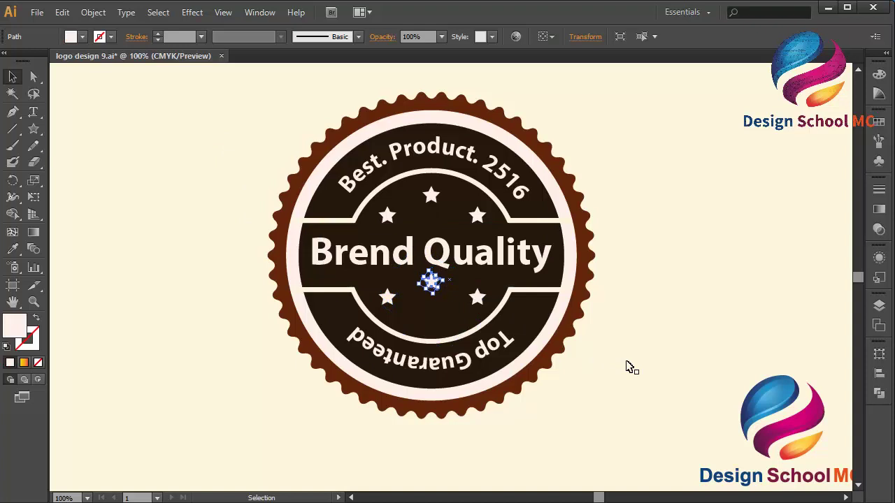
{"action": "key", "text": "Down"}
{"action": "key", "text": "Down"}
{"action": "key", "text": "Down"}
{"action": "key", "text": "Down"}
{"action": "key", "text": "Down"}
{"action": "key", "text": "Down"}
{"action": "key", "text": "Down"}
{"action": "key", "text": "Down"}
{"action": "key", "text": "Down"}
{"action": "key", "text": "Down"}
{"action": "key", "text": "Down"}
{"action": "key", "text": "Down"}
{"action": "key", "text": "Down"}
{"action": "key", "text": "Down"}
{"action": "key", "text": "Down"}
{"action": "key", "text": "Down"}
{"action": "key", "text": "Down"}
{"action": "key", "text": "Down"}
{"action": "key", "text": "Down"}
{"action": "key", "text": "Down"}
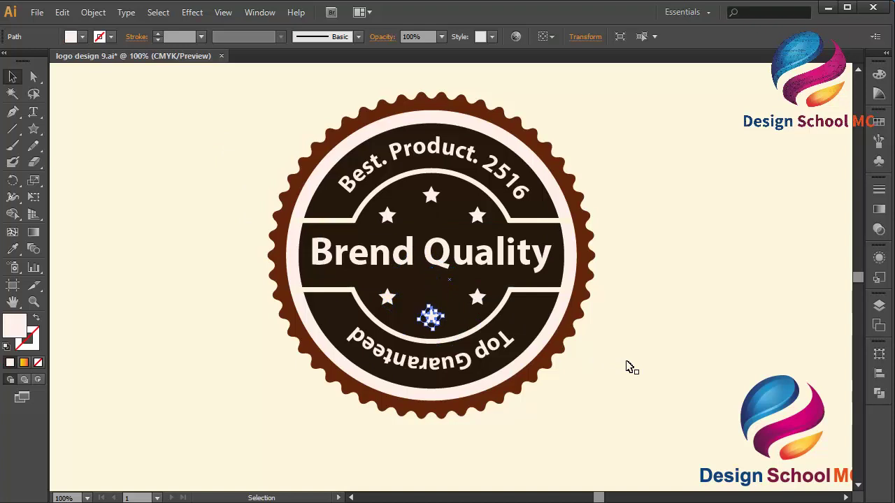
{"action": "left_click", "coordinate": [627, 365]}
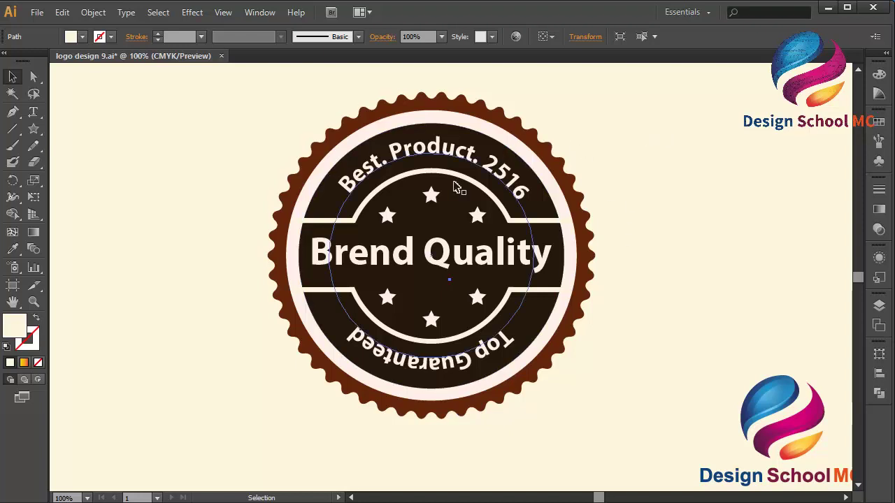
{"action": "left_click", "coordinate": [858, 70]}
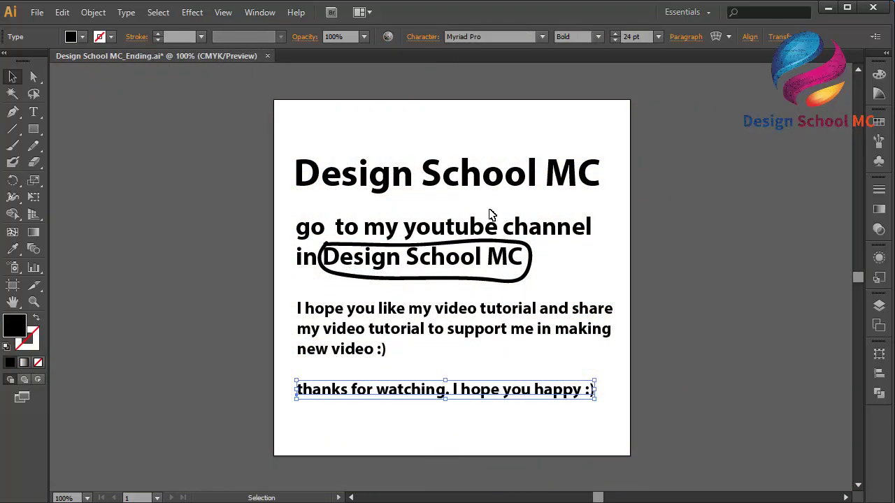
Recolour the large "Design School MC" heading on the ending card dark red
{"action": "left_click", "coordinate": [473, 175]}
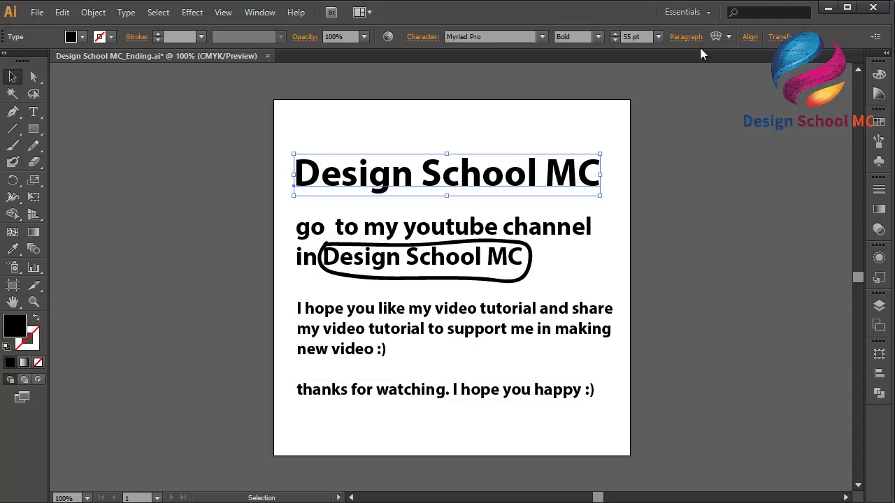
{"action": "left_click", "coordinate": [878, 121]}
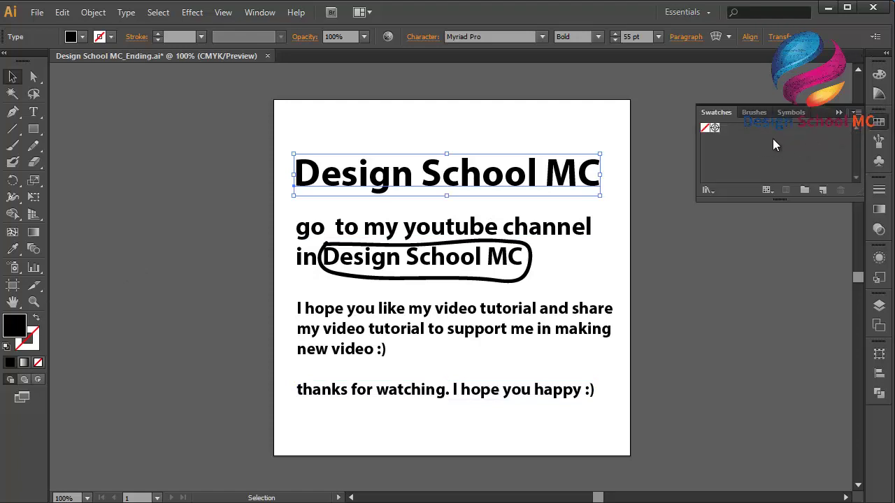
{"action": "left_click", "coordinate": [835, 113]}
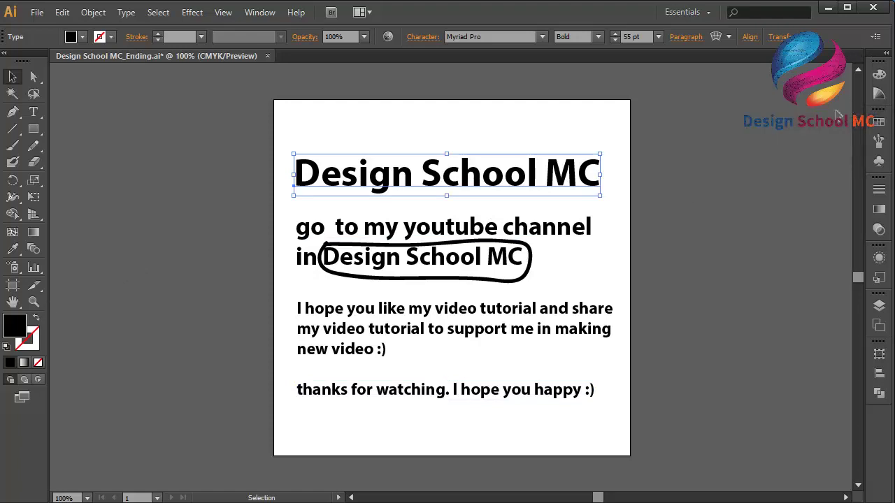
{"action": "double_click", "coordinate": [17, 326]}
{"action": "mouse_move", "coordinate": [419, 260]}
{"action": "left_mouse_down"}
{"action": "mouse_move", "coordinate": [464, 240]}
{"action": "mouse_move", "coordinate": [463, 158]}
{"action": "left_mouse_up"}
{"action": "left_click", "coordinate": [567, 178]}
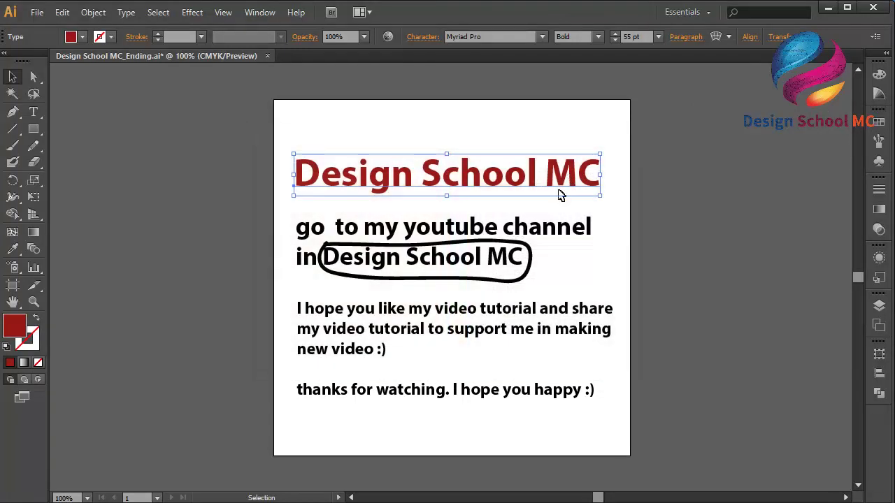
Try a dark red fill on the circled "Design School MC" words in the channel line
{"action": "left_click", "coordinate": [523, 234]}
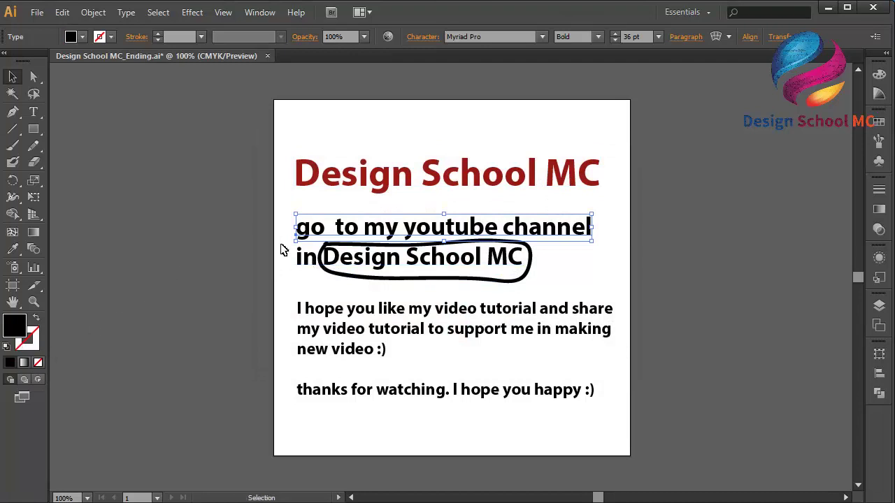
{"action": "key", "text": "t"}
{"action": "left_click_drag", "start_coordinate": [323, 253], "coordinate": [524, 260]}
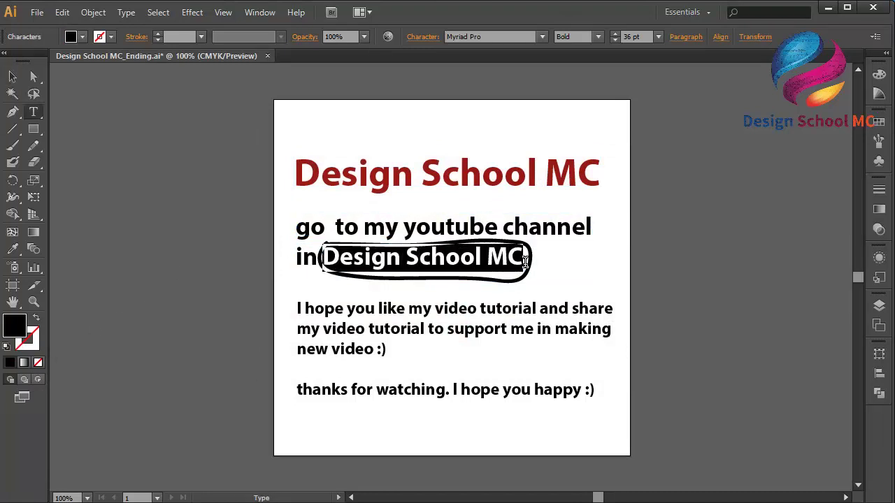
{"action": "double_click", "coordinate": [20, 334]}
{"action": "left_click_drag", "start_coordinate": [398, 246], "coordinate": [482, 149]}
{"action": "left_click", "coordinate": [573, 174]}
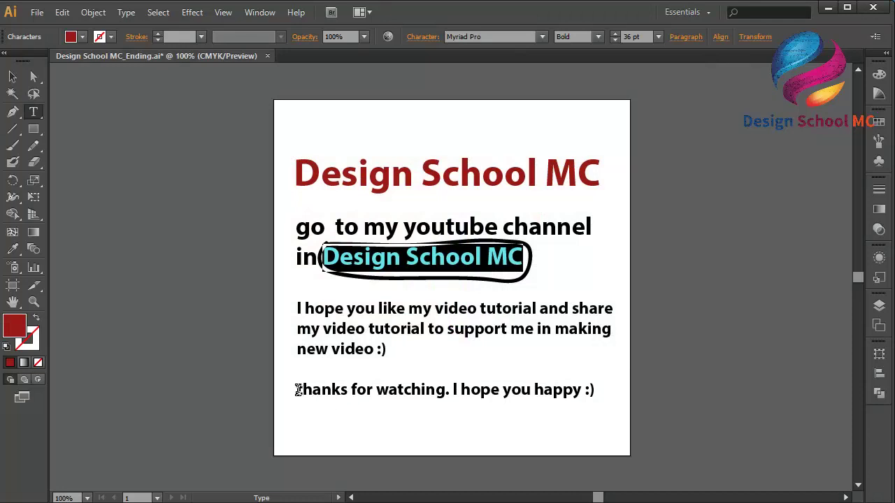
{"action": "left_click", "coordinate": [357, 310]}
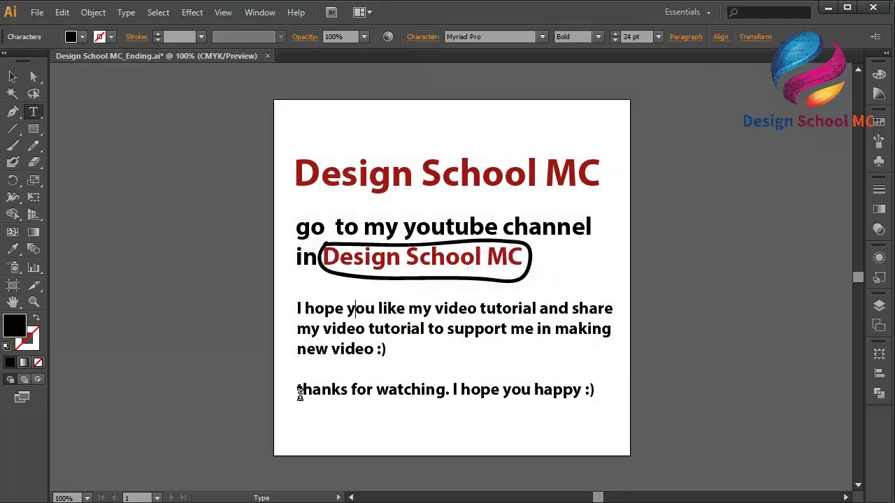
{"action": "left_click_drag", "start_coordinate": [300, 393], "coordinate": [643, 375]}
{"action": "key", "text": "Escape"}
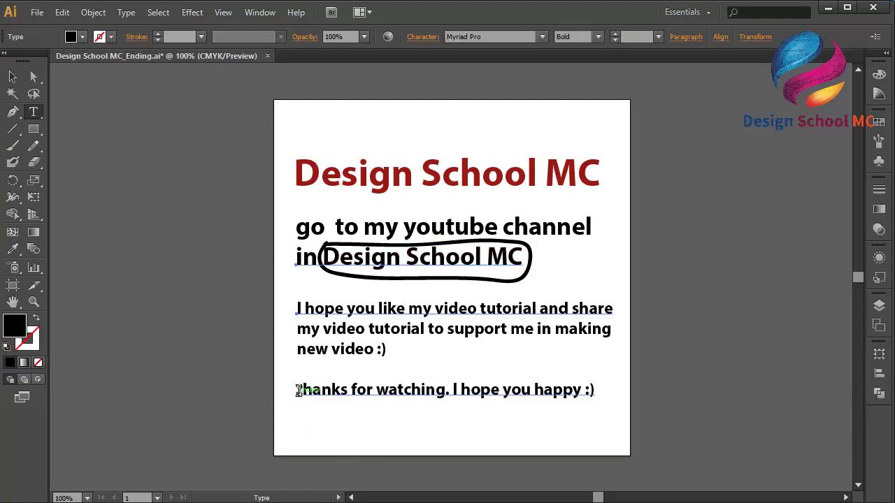
Recolour the whole "thanks for watching. I hope you happy :)" line green, using 0F7500
{"action": "triple_click", "coordinate": [358, 392]}
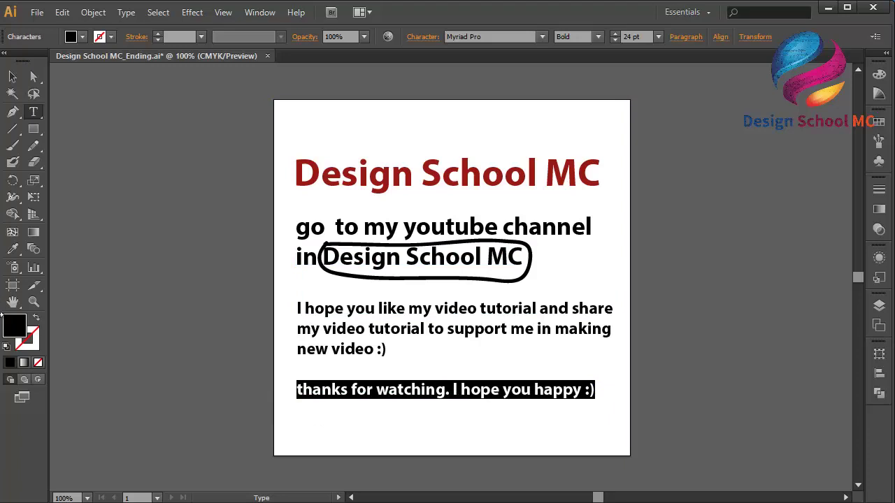
{"action": "double_click", "coordinate": [16, 328]}
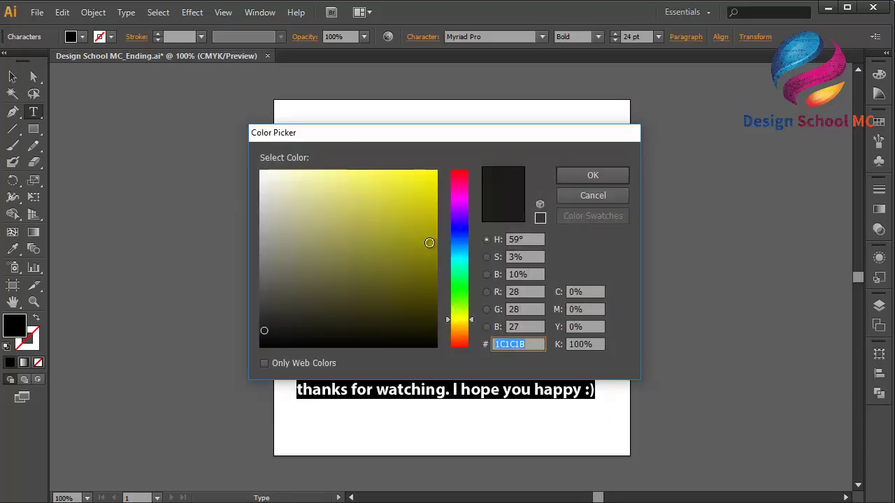
{"action": "left_click_drag", "start_coordinate": [429, 242], "coordinate": [453, 266]}
{"action": "left_click_drag", "start_coordinate": [462, 317], "coordinate": [463, 294]}
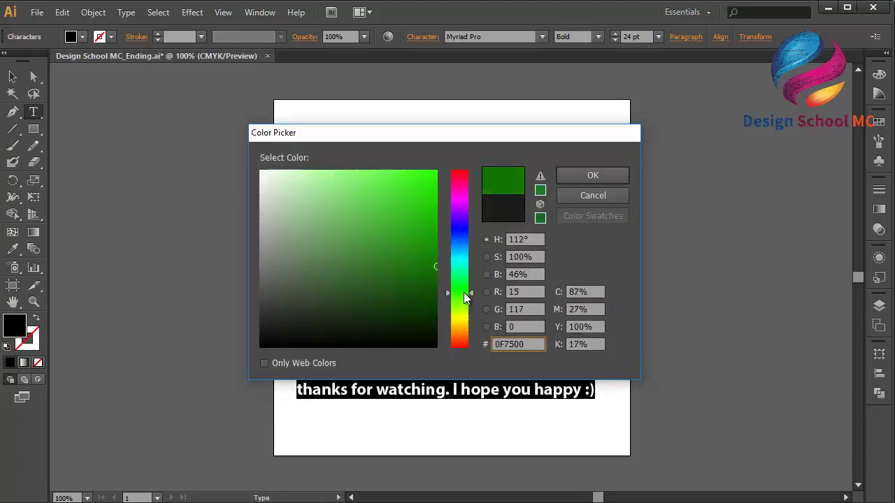
{"action": "left_click", "coordinate": [606, 173]}
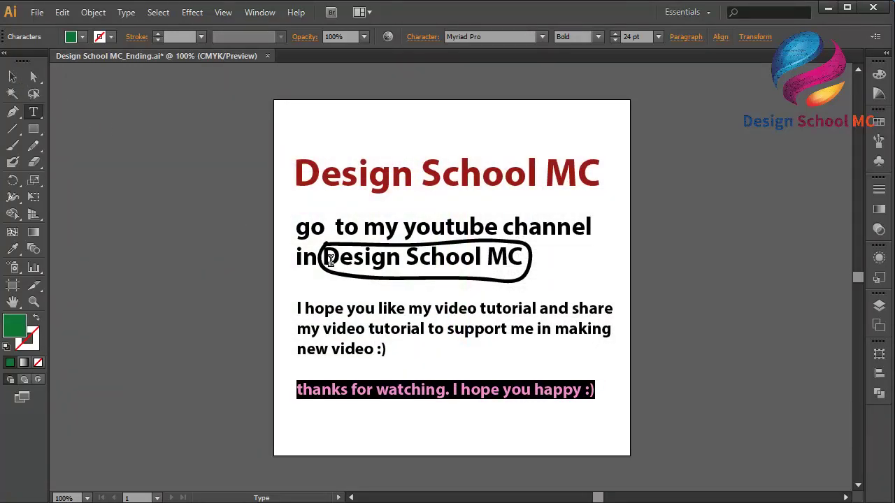
Fill the circled "Design School MC" text with dark red 720000 and deselect it
{"action": "left_click", "coordinate": [512, 250]}
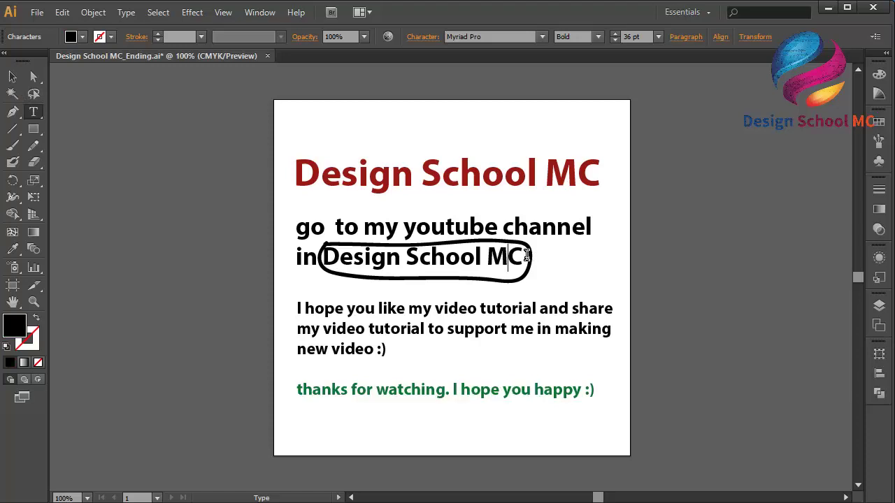
{"action": "left_click_drag", "start_coordinate": [510, 256], "coordinate": [323, 255]}
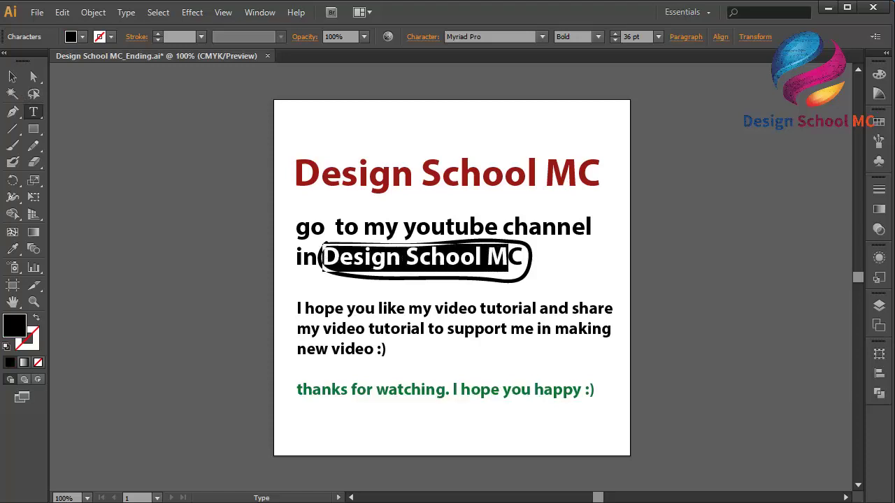
{"action": "double_click", "coordinate": [13, 324]}
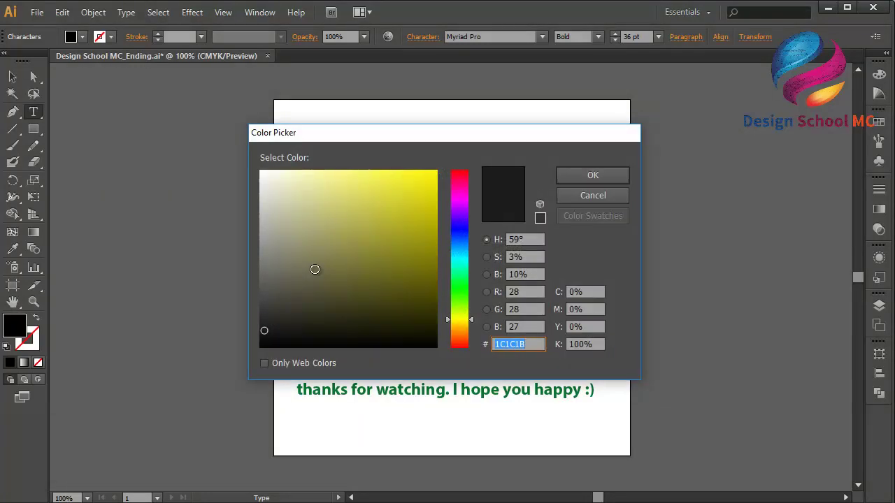
{"action": "left_click", "coordinate": [263, 333]}
{"action": "type", "text": "720000"}
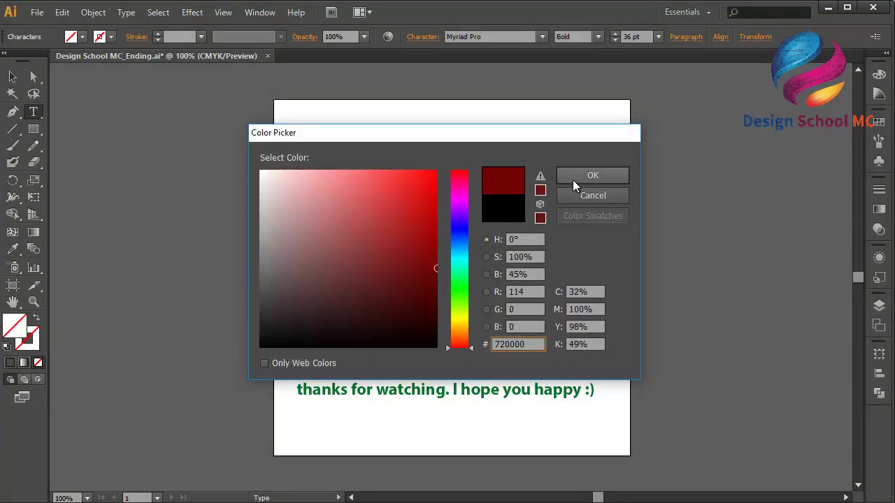
{"action": "left_click", "coordinate": [572, 180]}
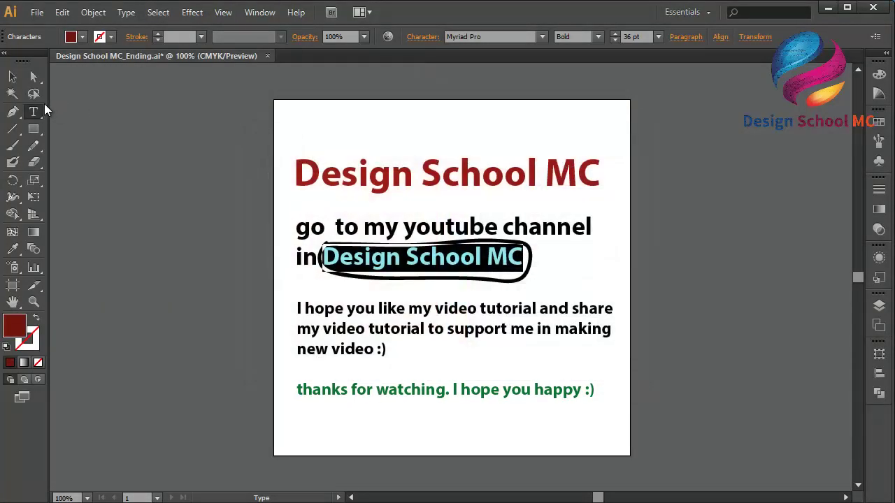
{"action": "left_click", "coordinate": [13, 76]}
{"action": "left_click", "coordinate": [153, 159]}
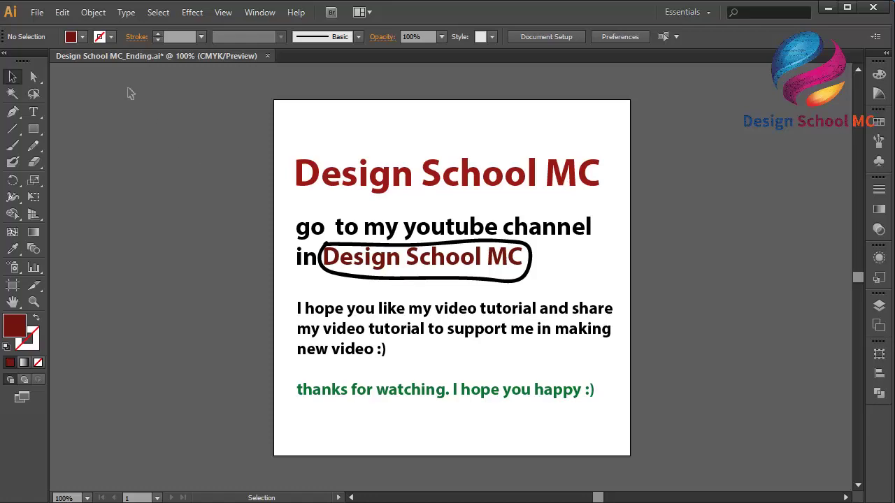